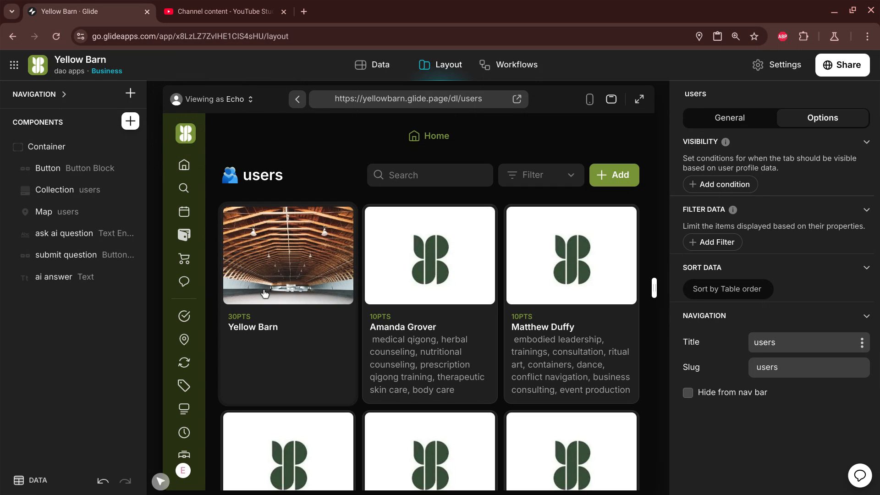
Look through the app's Home, posts and events pages, with the navigation list and the preview's side menu expanded.
{"action": "left_click", "coordinate": [419, 142]}
{"action": "left_click", "coordinate": [576, 139]}
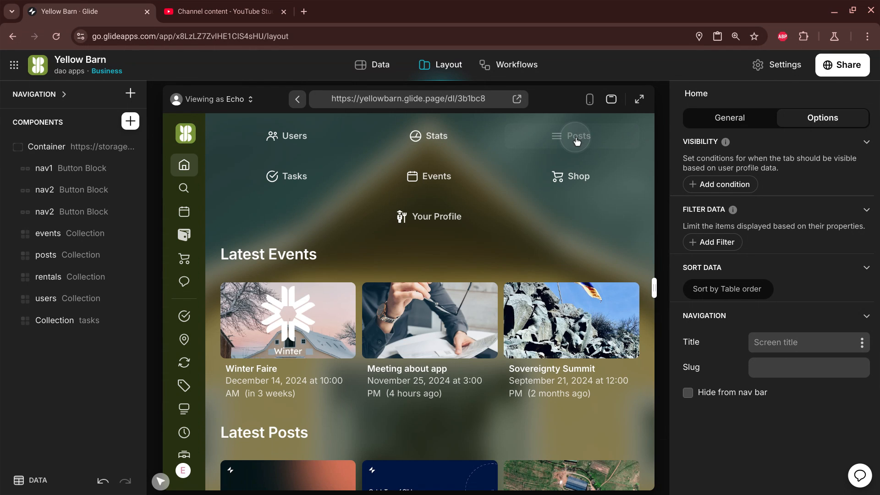
{"action": "mouse_move", "coordinate": [187, 139]}
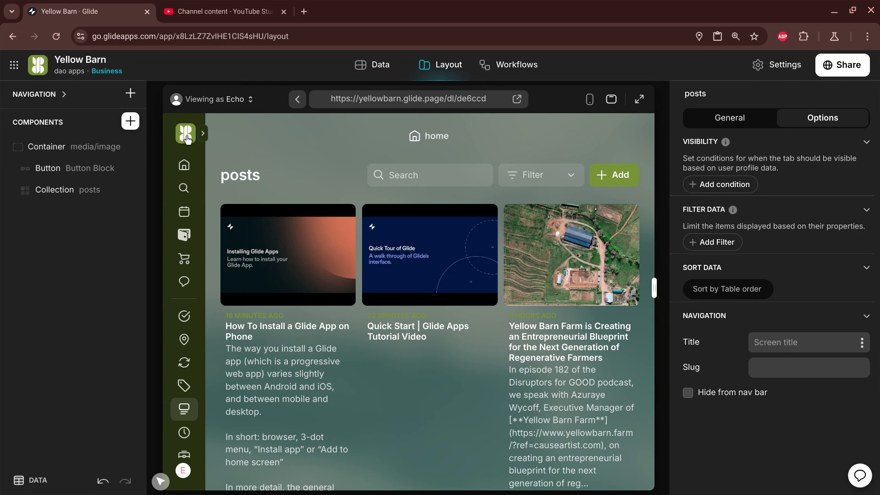
{"action": "left_click", "coordinate": [48, 94]}
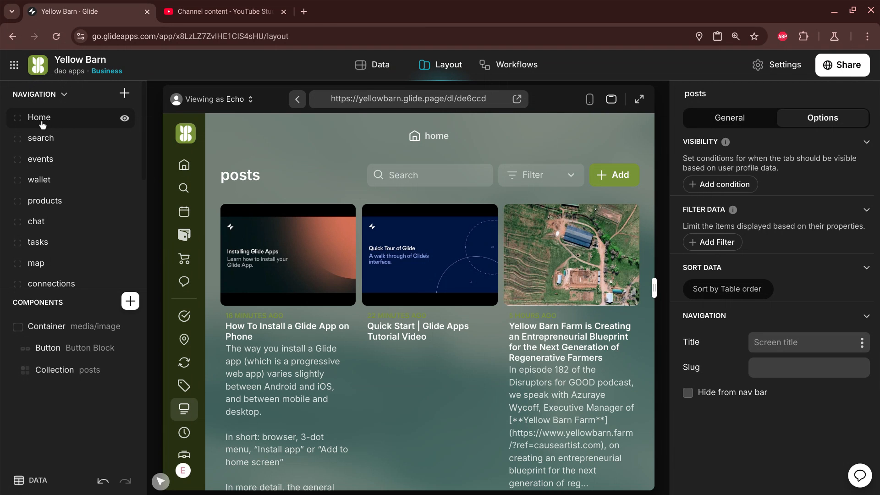
{"action": "left_click", "coordinate": [43, 94]}
{"action": "left_click", "coordinate": [44, 94]}
{"action": "left_click", "coordinate": [47, 161]}
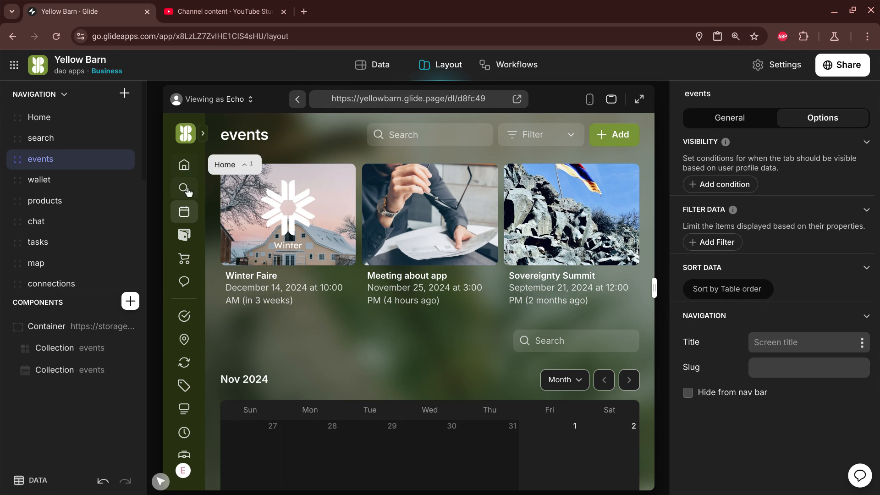
{"action": "left_click", "coordinate": [203, 134]}
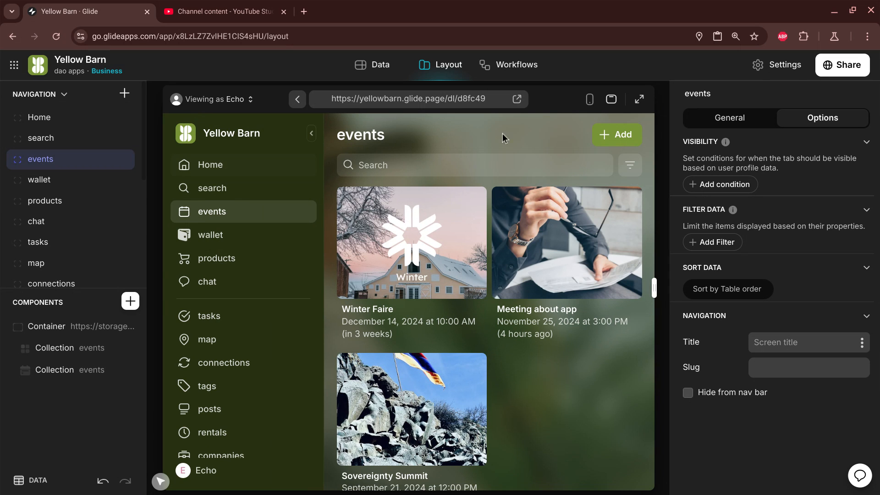
Open the app settings and look over the Name & Icon and Appearance options.
{"action": "left_click", "coordinate": [786, 65]}
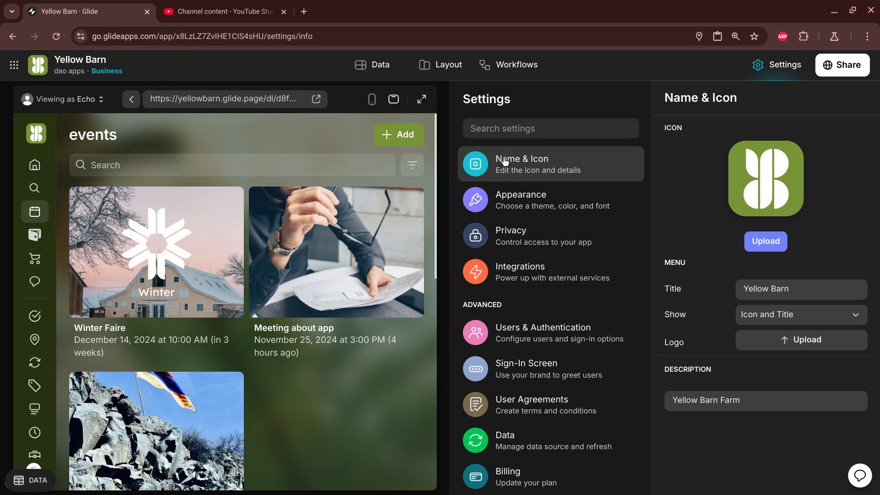
{"action": "mouse_move", "coordinate": [766, 179]}
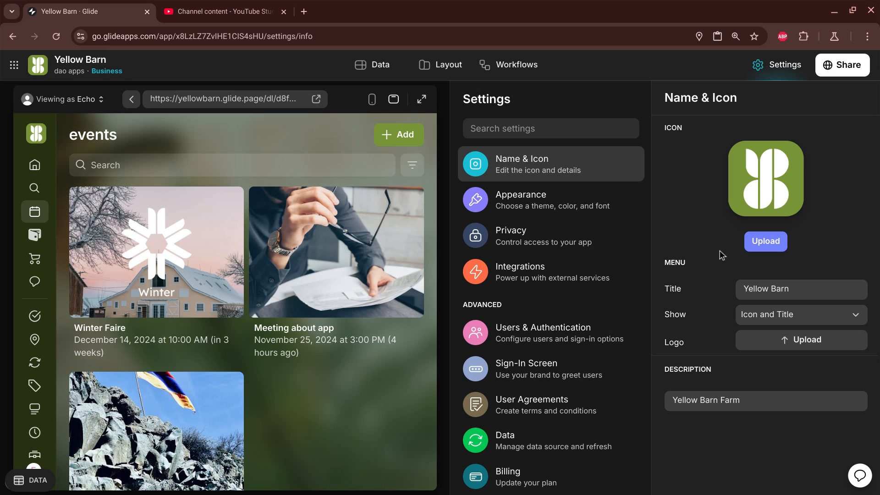
{"action": "left_click", "coordinate": [550, 197]}
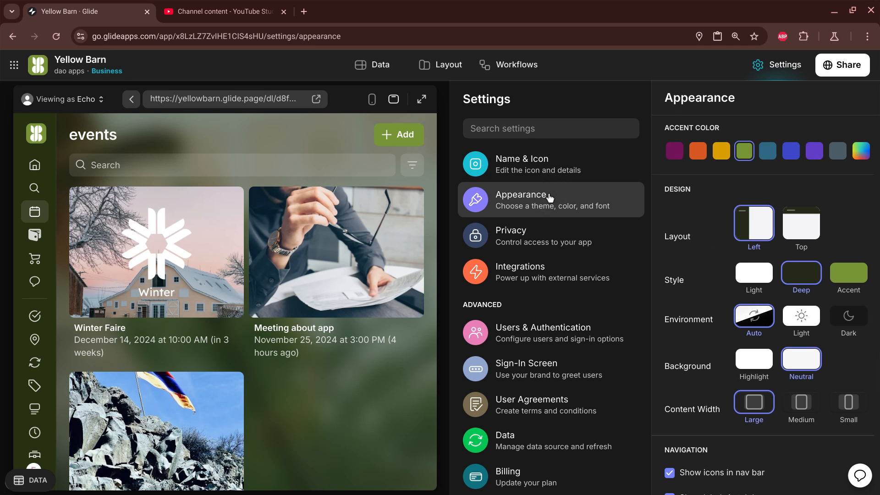
Try the teal and blue accent colors in the preview and return to green.
{"action": "left_click", "coordinate": [767, 151]}
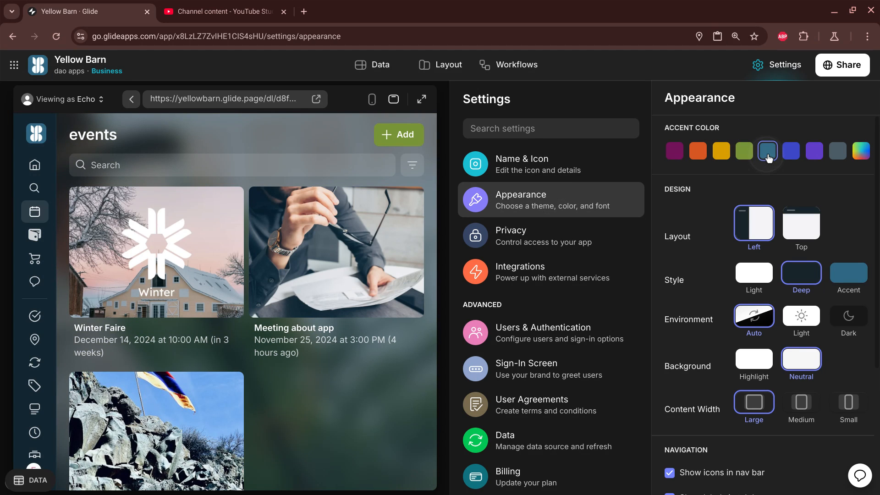
{"action": "left_click", "coordinate": [794, 155]}
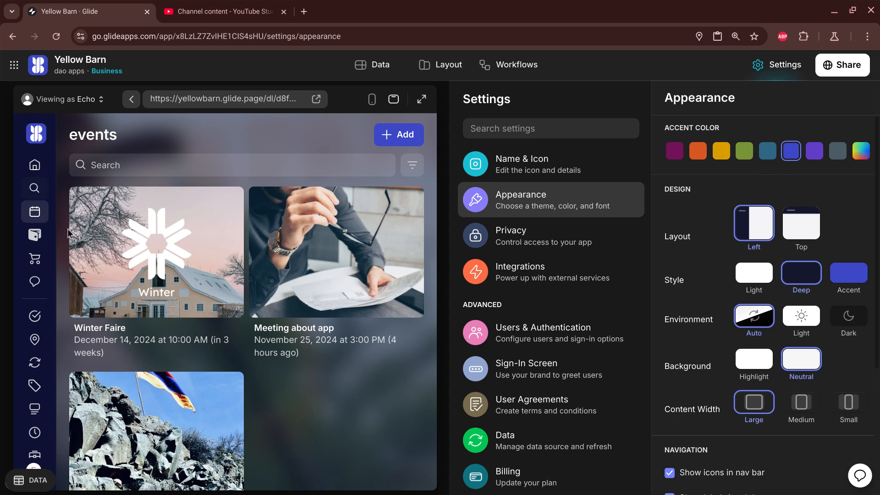
{"action": "left_click", "coordinate": [745, 151]}
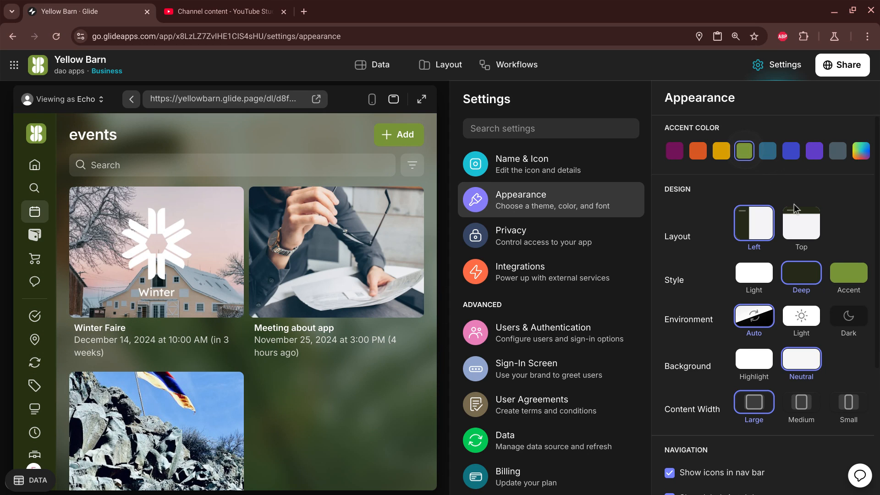
Try the Accent style and the Top layout, returning each to Deep and Left.
{"action": "left_click", "coordinate": [839, 275]}
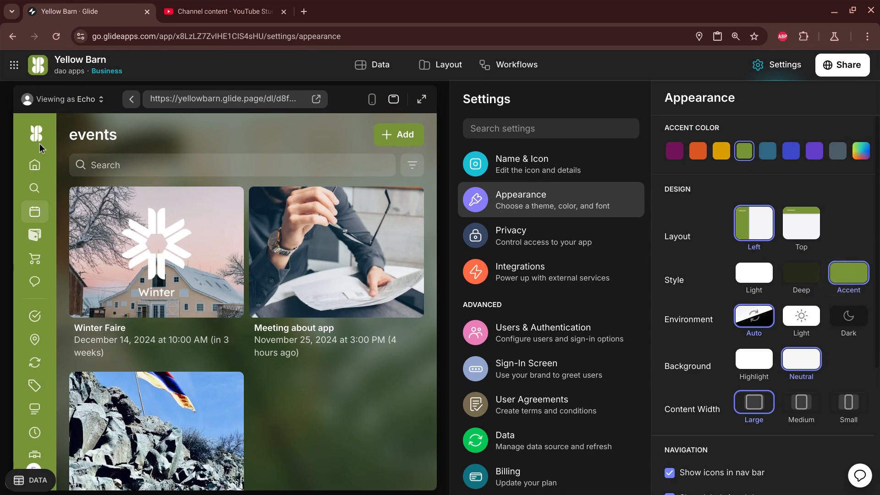
{"action": "left_click", "coordinate": [802, 275]}
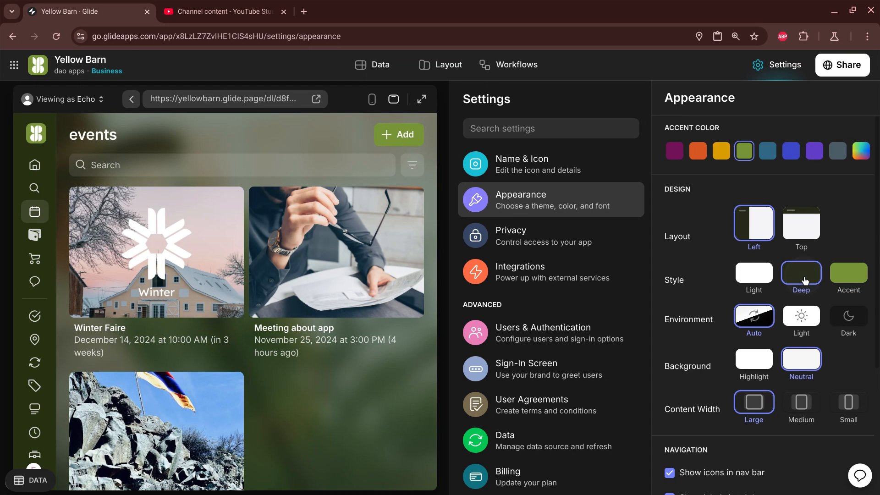
{"action": "left_click", "coordinate": [794, 236]}
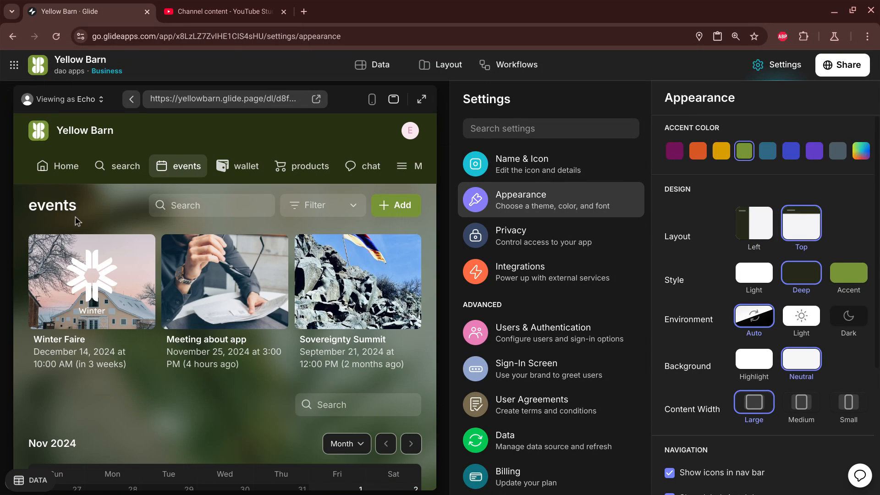
{"action": "left_click", "coordinate": [744, 220]}
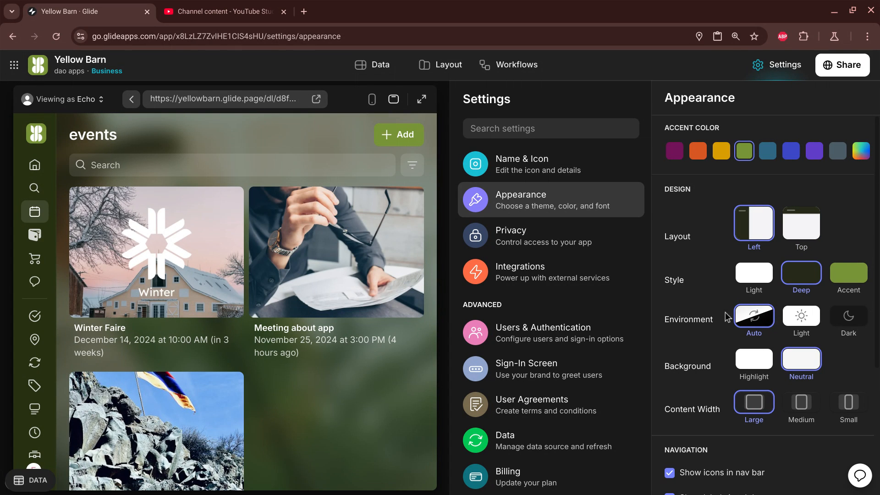
Set the app's background to Highlight in the appearance design options.
{"action": "left_click", "coordinate": [756, 362]}
{"action": "left_click", "coordinate": [797, 366]}
{"action": "left_click", "coordinate": [750, 362]}
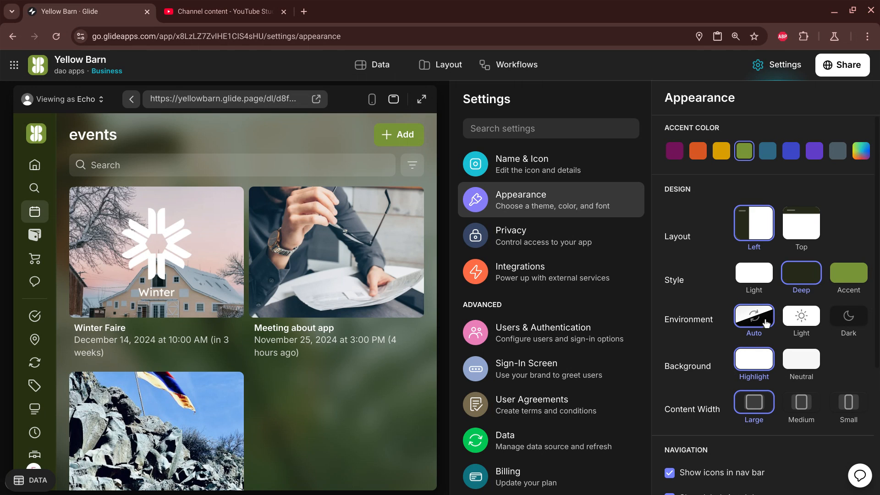
Try the Light and Dark environments and return the setting to Auto.
{"action": "left_click", "coordinate": [811, 321]}
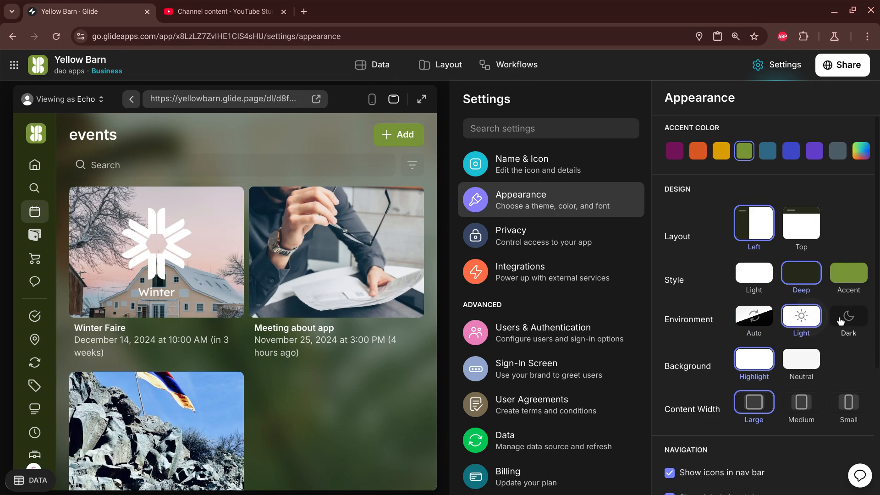
{"action": "left_click", "coordinate": [846, 320]}
{"action": "left_click", "coordinate": [736, 324]}
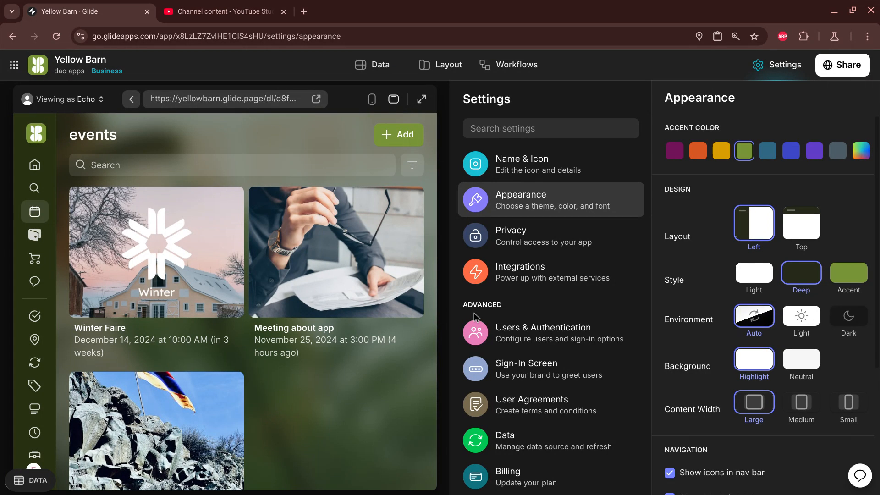
Review the navigation and custom CSS options in the appearance settings.
{"action": "scroll", "coordinate": [679, 319], "scroll_direction": "down", "scroll_amount": 3}
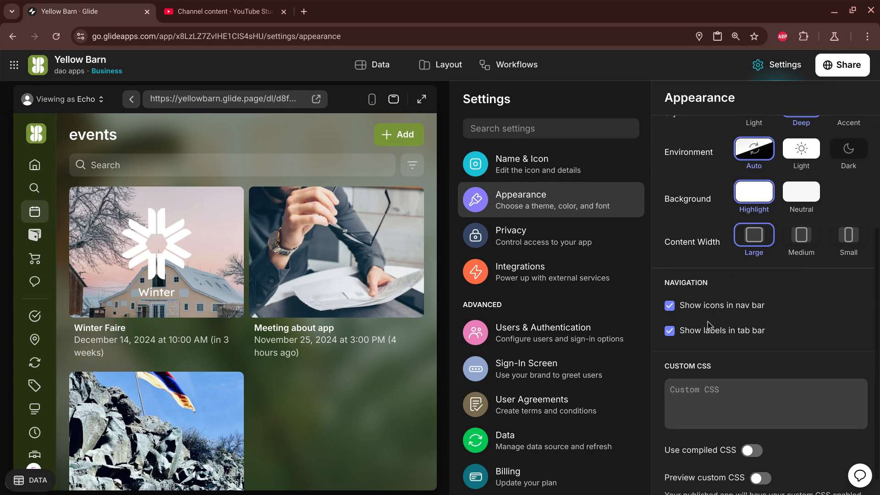
{"action": "scroll", "coordinate": [711, 326], "scroll_direction": "down", "scroll_amount": 1}
{"action": "left_click", "coordinate": [722, 379]}
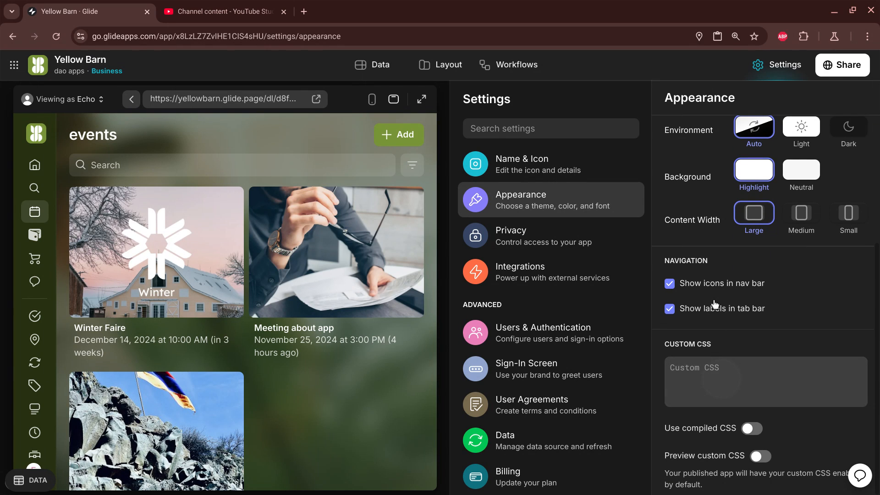
{"action": "scroll", "coordinate": [736, 357], "scroll_direction": "up", "scroll_amount": 3}
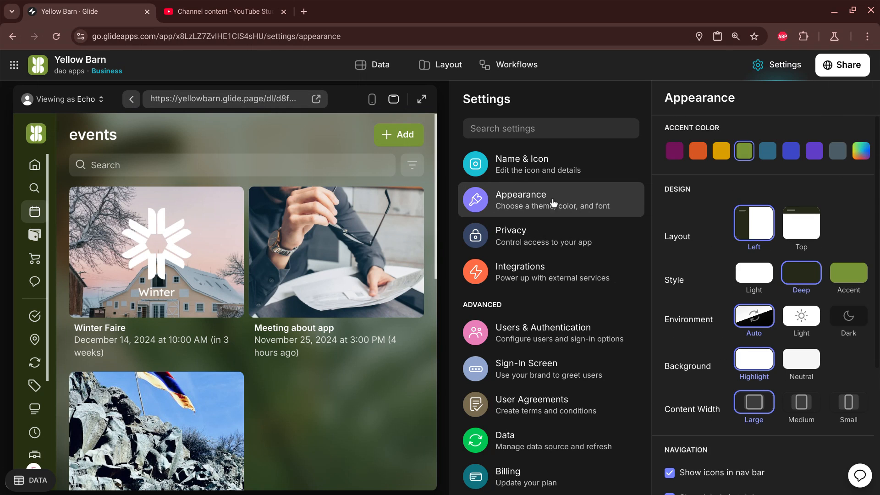
Return to the layout editor, go from Home to the posts page and open its form for adding an item.
{"action": "left_click", "coordinate": [435, 73]}
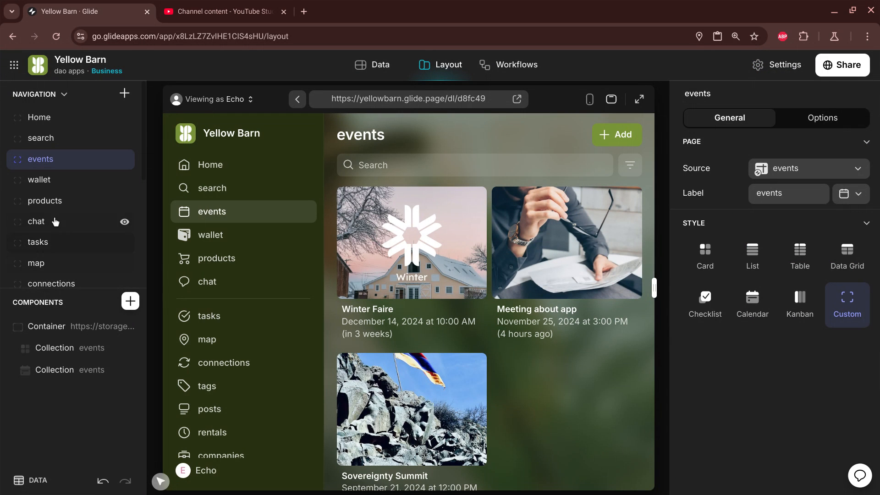
{"action": "left_click", "coordinate": [252, 170]}
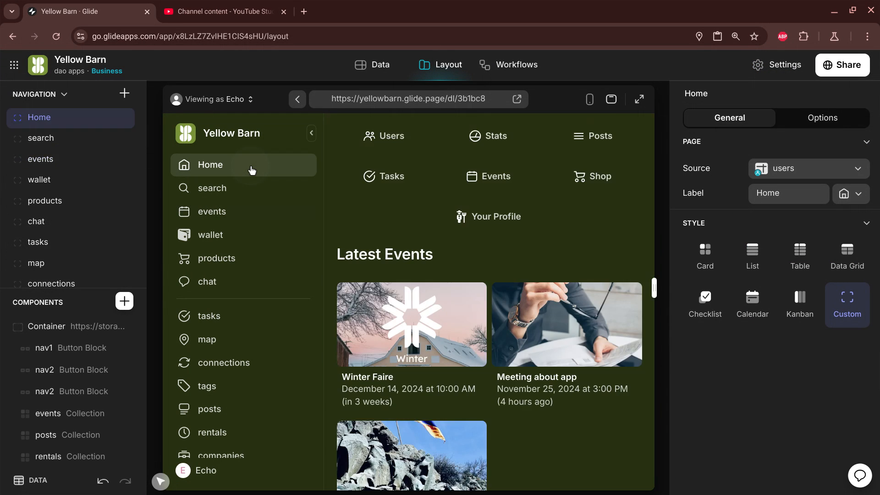
{"action": "left_click", "coordinate": [601, 137]}
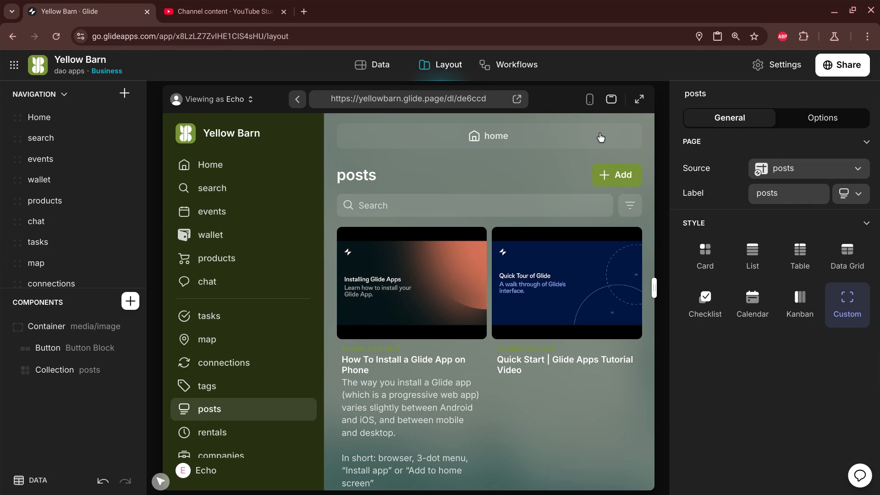
{"action": "left_click", "coordinate": [621, 172]}
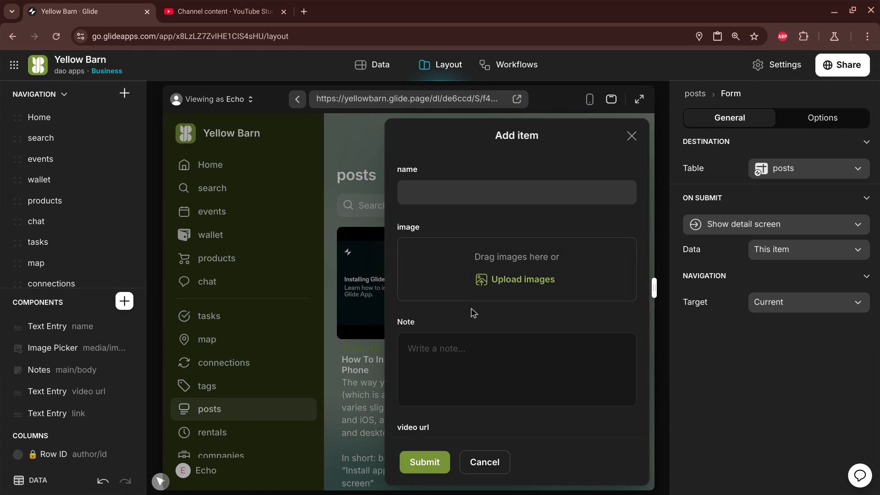
Examine the Add item form's components and select its Notes component in the preview to inspect its settings.
{"action": "scroll", "coordinate": [472, 301], "scroll_direction": "down", "scroll_amount": 3}
{"action": "left_click", "coordinate": [37, 95]}
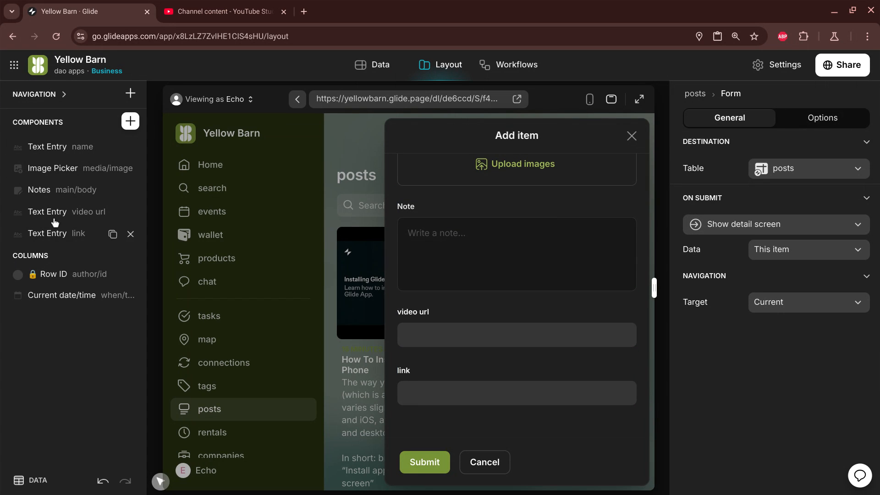
{"action": "left_click", "coordinate": [159, 484]}
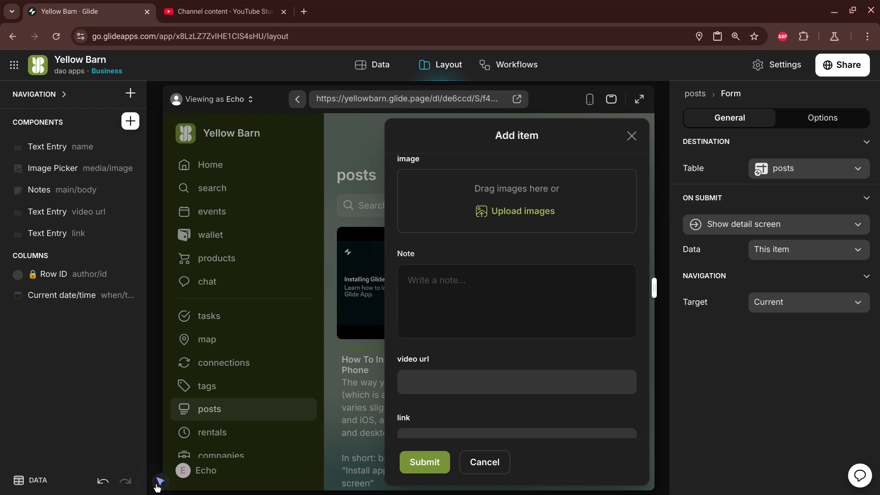
{"action": "left_click", "coordinate": [464, 255]}
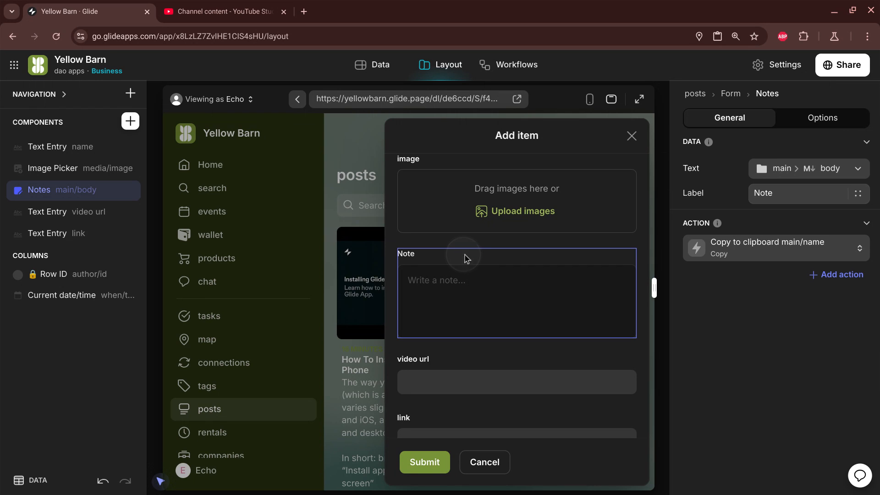
{"action": "left_click", "coordinate": [160, 477]}
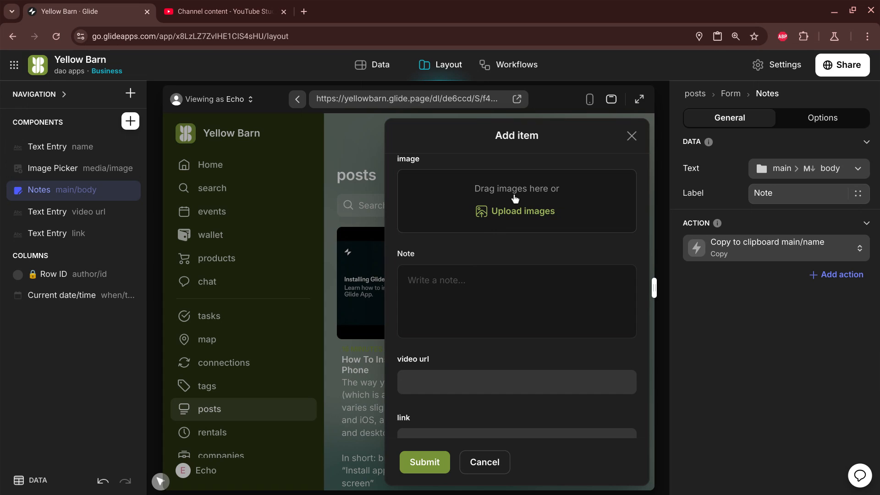
{"action": "scroll", "coordinate": [514, 198], "scroll_direction": "up", "scroll_amount": 2}
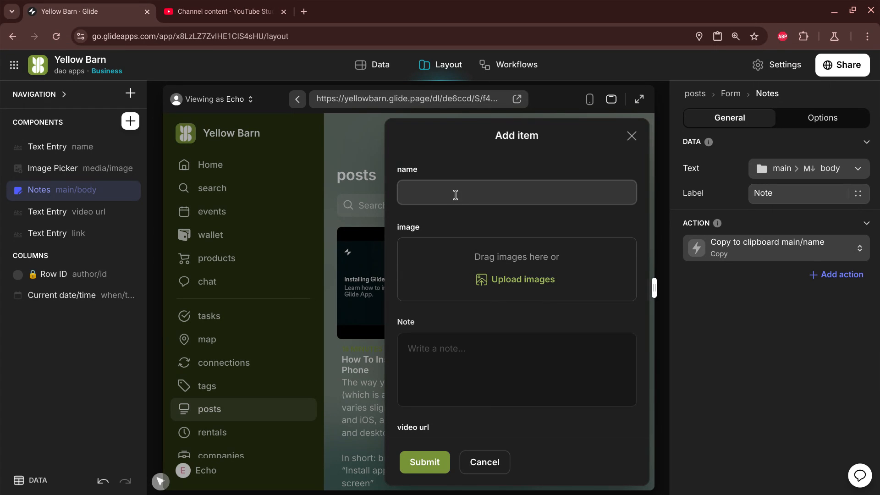
{"action": "scroll", "coordinate": [457, 194], "scroll_direction": "down", "scroll_amount": 3}
{"action": "left_click", "coordinate": [447, 337]}
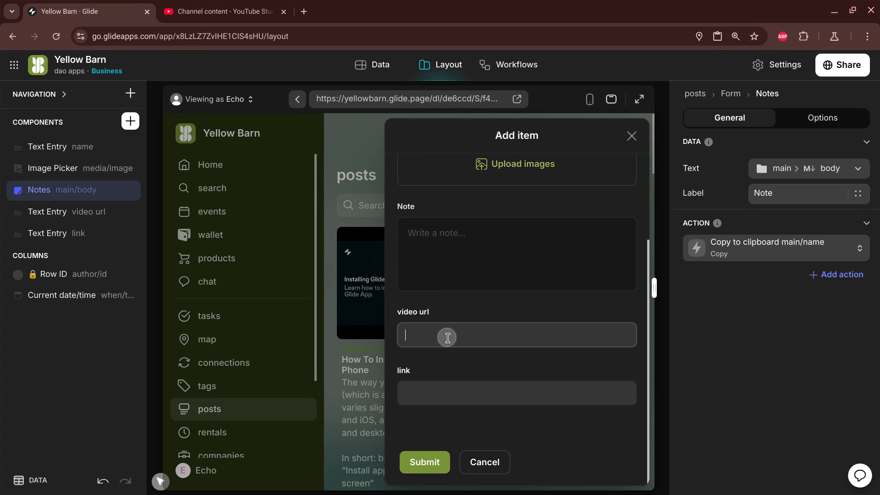
{"action": "type", "text": "https://youtu.be/m5khXxEbdXs"}
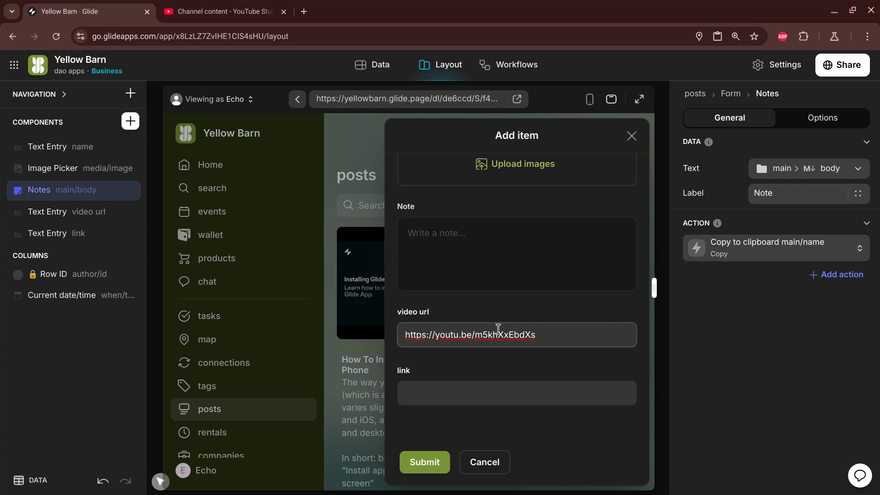
{"action": "triple_click", "coordinate": [438, 337]}
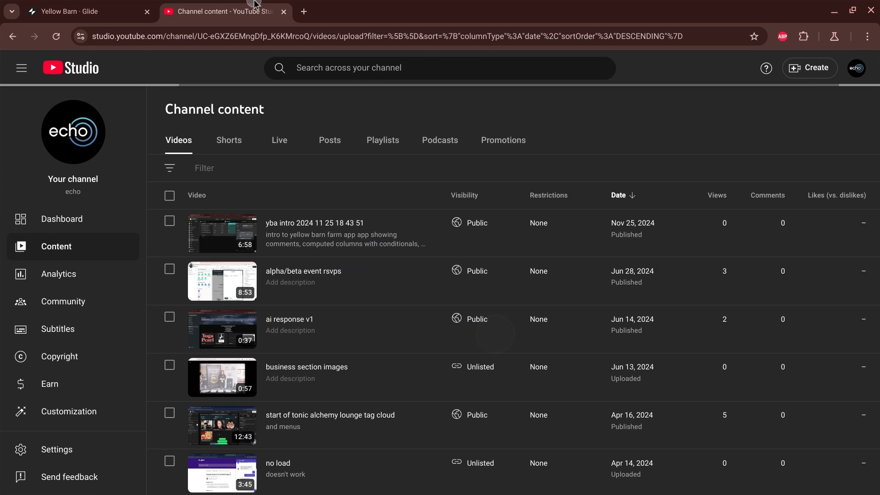
{"action": "left_click", "coordinate": [224, 11]}
{"action": "left_click", "coordinate": [320, 225]}
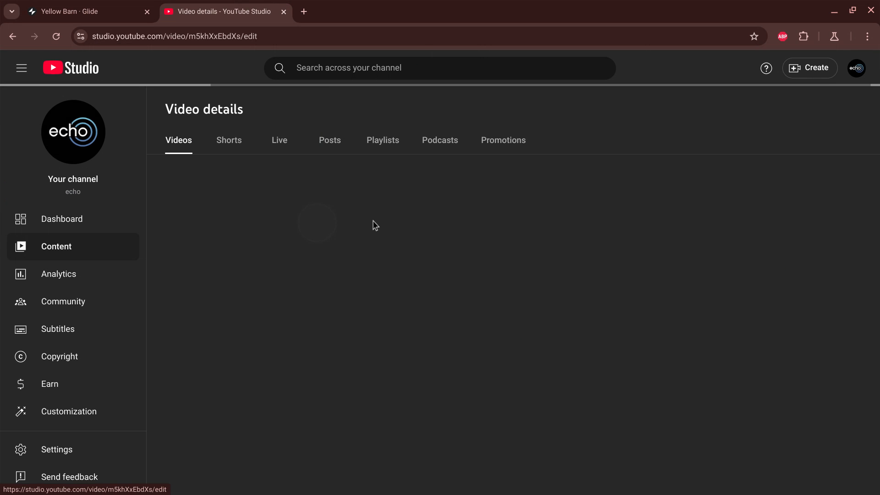
{"action": "mouse_move", "coordinate": [222, 136]}
{"action": "triple_click", "coordinate": [259, 149]}
{"action": "key", "text": "ctrl+c"}
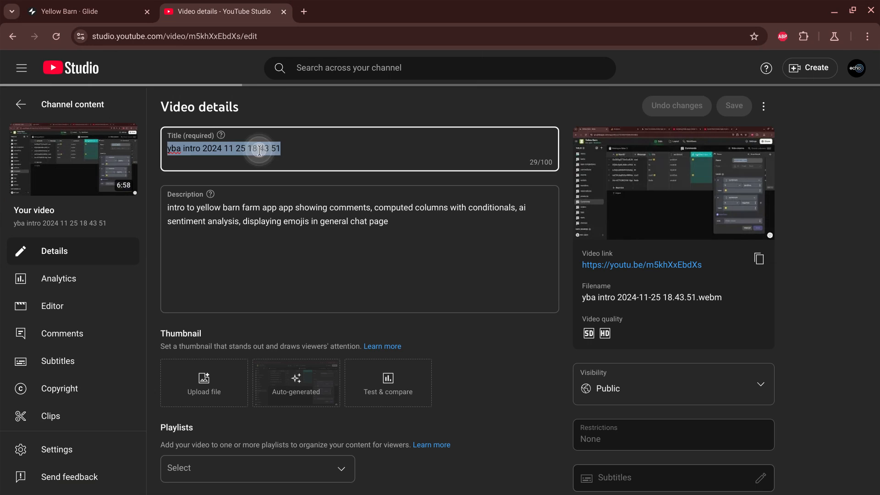
Return to the Glide form, paste the copied title as the post's name and change it to "yba intro screen cast".
{"action": "left_click", "coordinate": [112, 5]}
{"action": "scroll", "coordinate": [477, 173], "scroll_direction": "up", "scroll_amount": 3}
{"action": "left_click", "coordinate": [471, 188]}
{"action": "key", "text": "ctrl+v"}
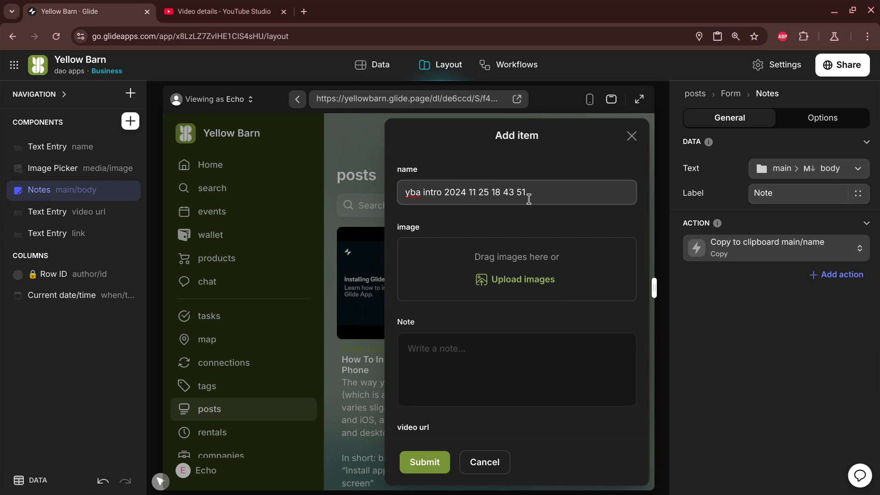
{"action": "left_click_drag", "start_coordinate": [449, 193], "coordinate": [612, 200]}
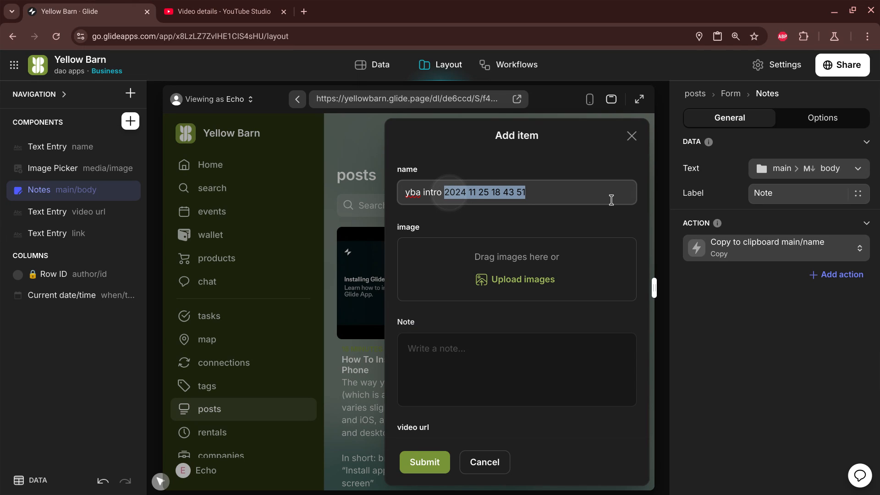
{"action": "type", "text": "screen"}
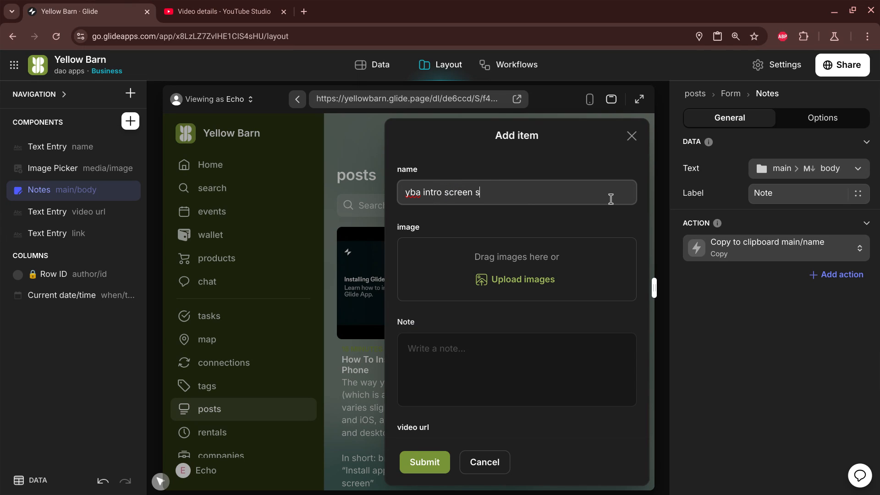
{"action": "type", "text": " cast"}
Copy the video's description from YouTube Studio and paste it into the Note of the new Glide post.
{"action": "left_click", "coordinate": [218, 11]}
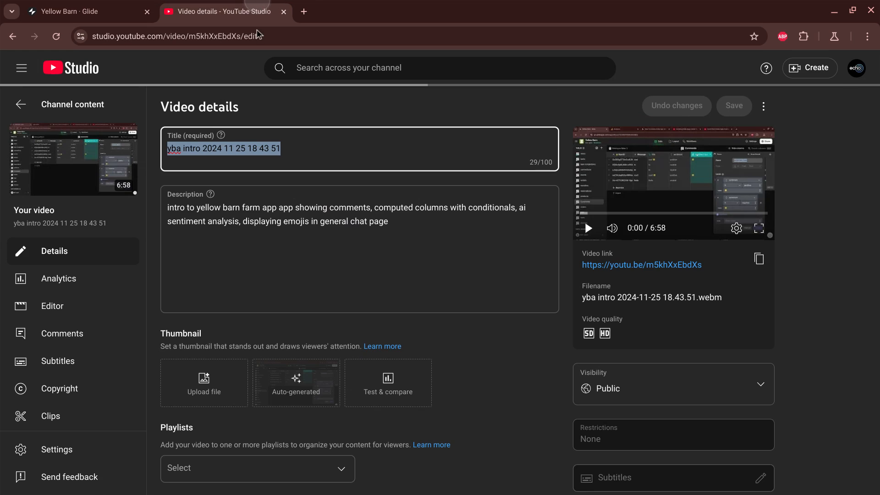
{"action": "triple_click", "coordinate": [267, 216]}
{"action": "key", "text": "ctrl+c"}
{"action": "left_click", "coordinate": [87, 11]}
{"action": "left_click", "coordinate": [462, 349]}
{"action": "key", "text": "ctrl+v"}
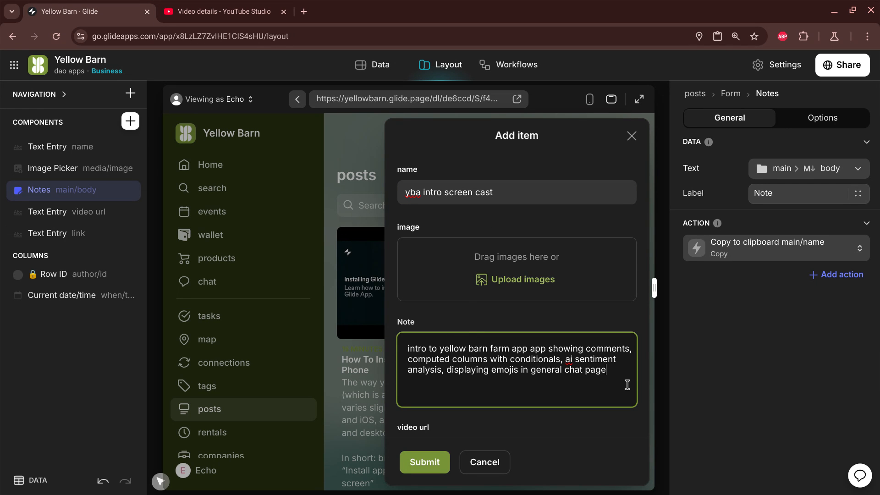
Try bold placeholder text on a new line of the Note and remove that line again.
{"action": "key", "text": "Return"}
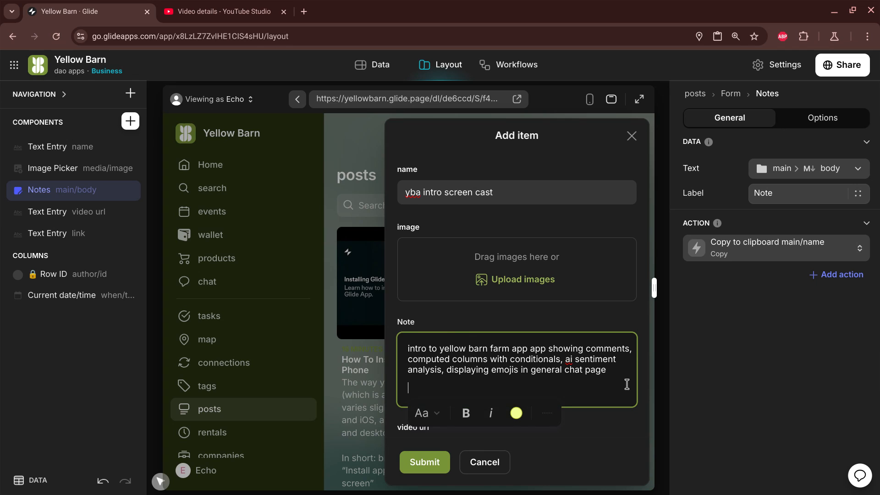
{"action": "left_click", "coordinate": [465, 411]}
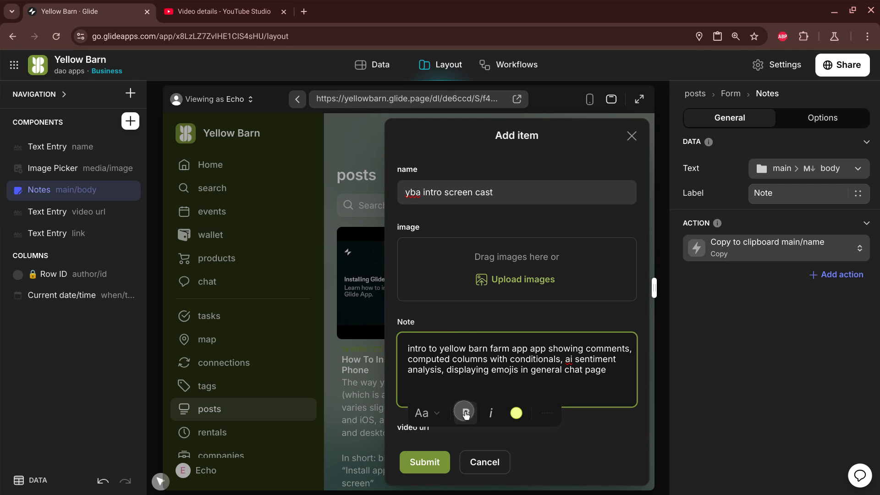
{"action": "type", "text": "adsadcasd"}
{"action": "double_click", "coordinate": [448, 389]}
{"action": "key", "text": "BackSpace"}
{"action": "key", "text": "BackSpace"}
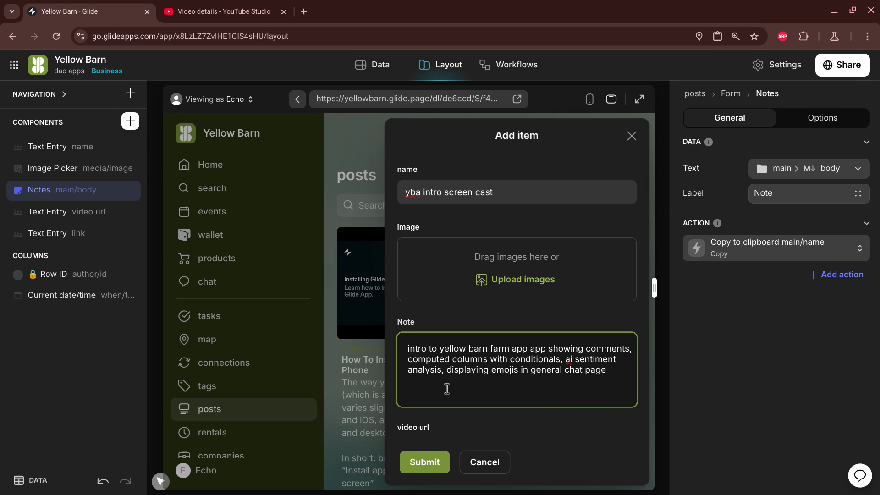
Examine the form's Row ID column setting and browse the insertable components and values from the screen and user profile.
{"action": "scroll", "coordinate": [442, 384], "scroll_direction": "down", "scroll_amount": 3}
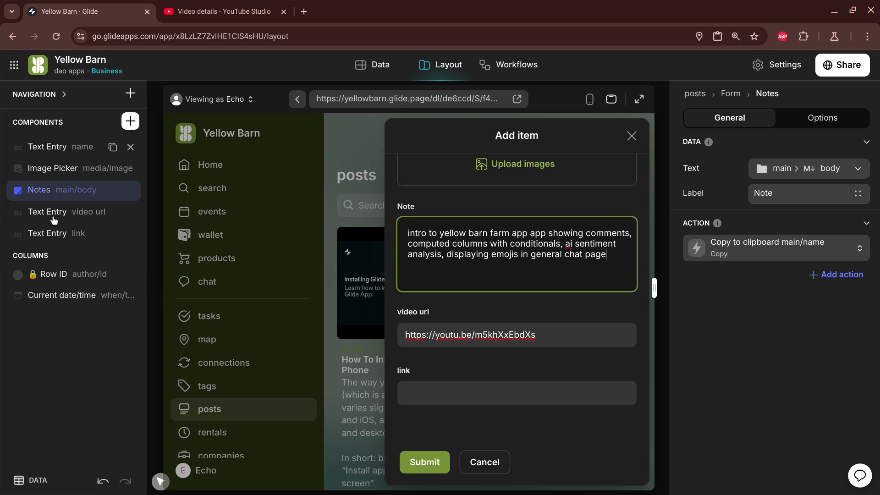
{"action": "left_click", "coordinate": [42, 273]}
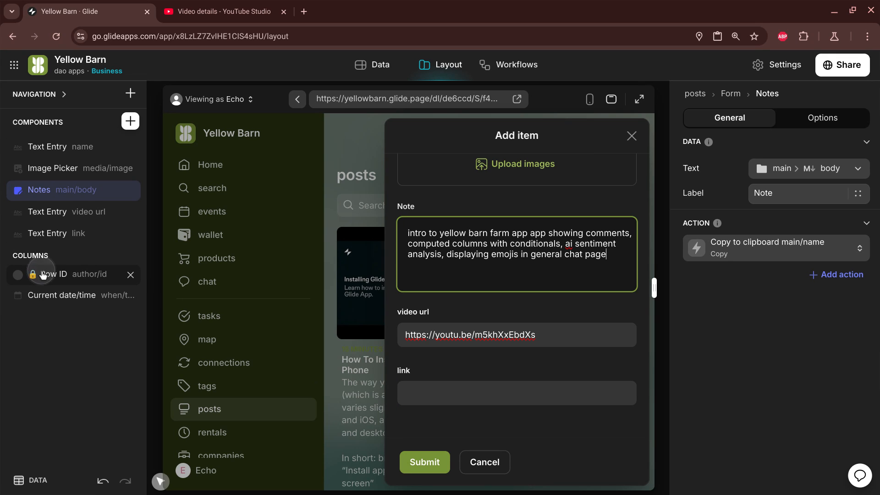
{"action": "left_click", "coordinate": [130, 122]}
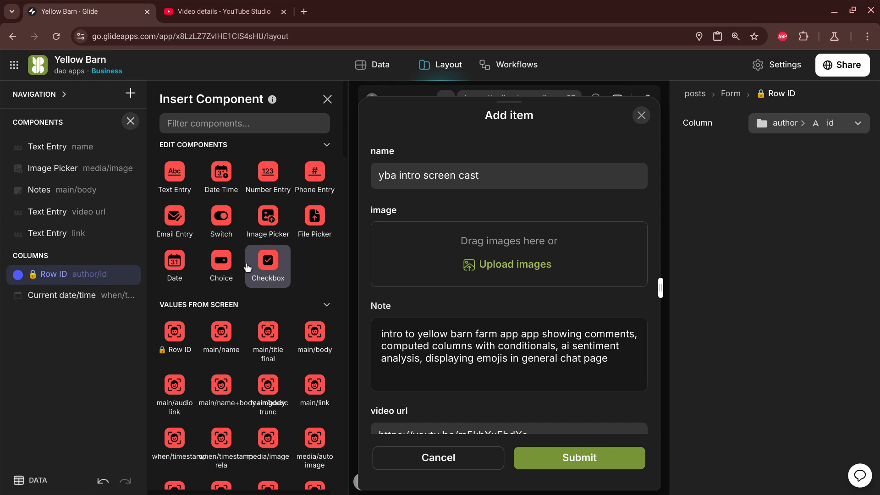
{"action": "scroll", "coordinate": [230, 313], "scroll_direction": "down", "scroll_amount": 3}
{"action": "scroll", "coordinate": [233, 313], "scroll_direction": "down", "scroll_amount": 7}
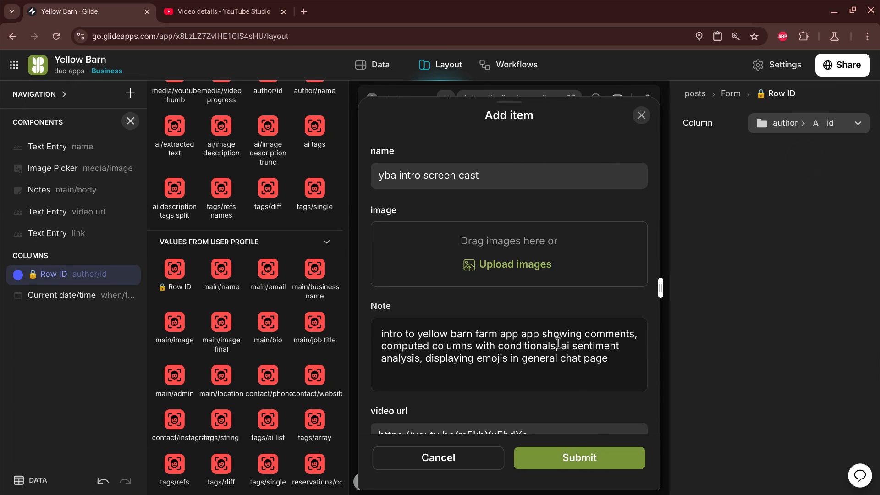
Submit the new post and close the list of insertable components.
{"action": "left_click", "coordinate": [601, 456]}
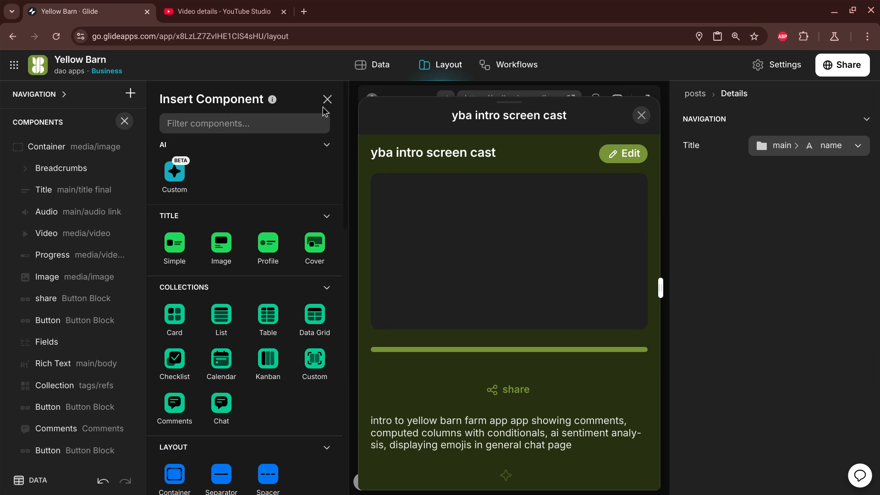
{"action": "left_click", "coordinate": [327, 99]}
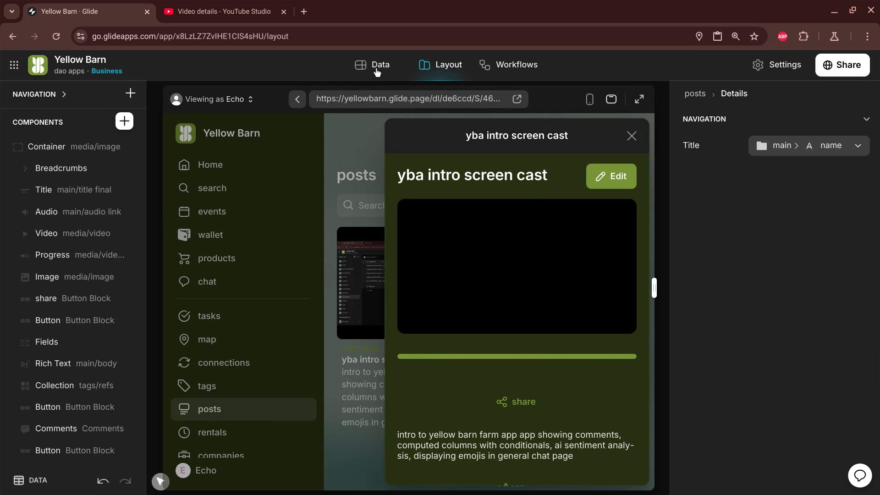
Open the posts data table, filter its columns by "aut" and inspect the author id column's settings and values.
{"action": "left_click", "coordinate": [370, 68]}
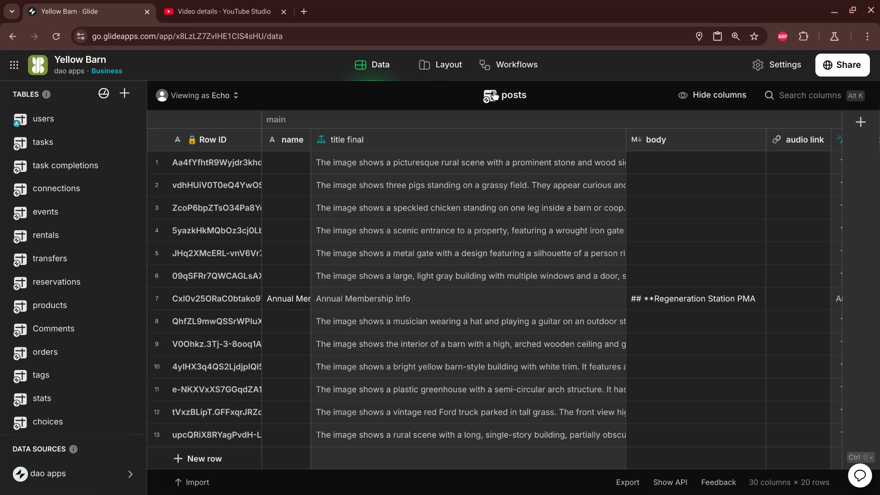
{"action": "left_click", "coordinate": [817, 97]}
{"action": "type", "text": "au"}
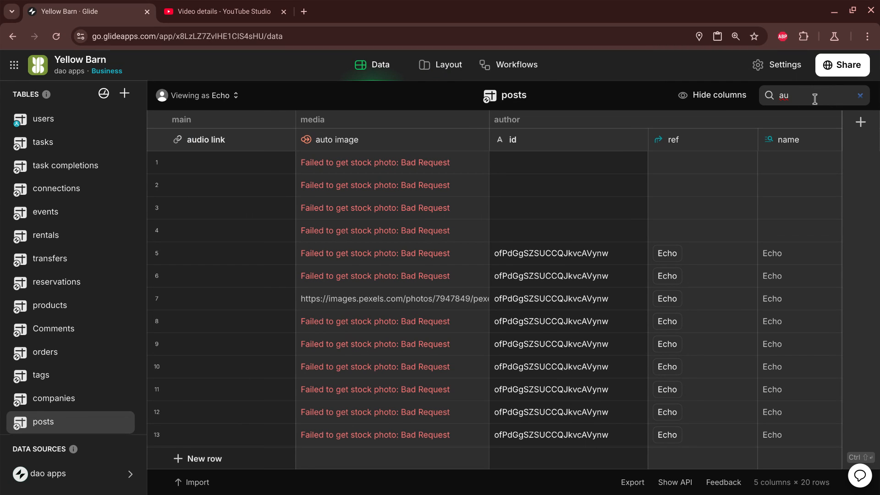
{"action": "type", "text": "t"}
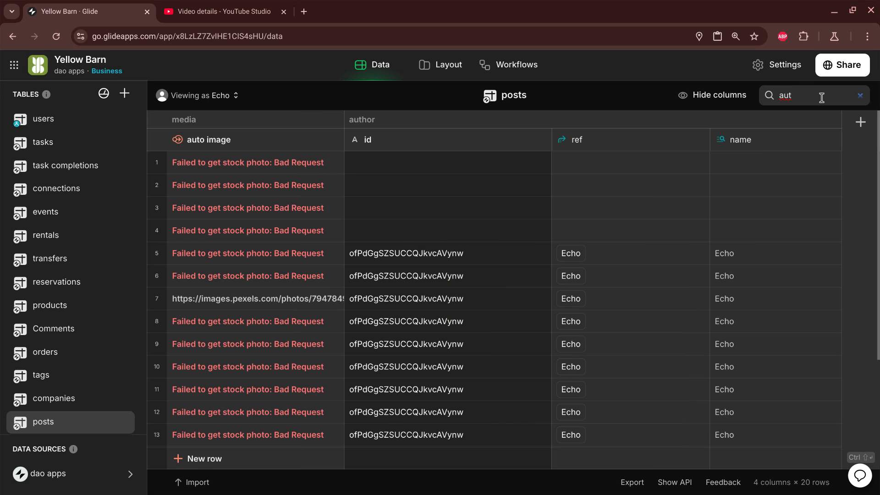
{"action": "left_click", "coordinate": [459, 140]}
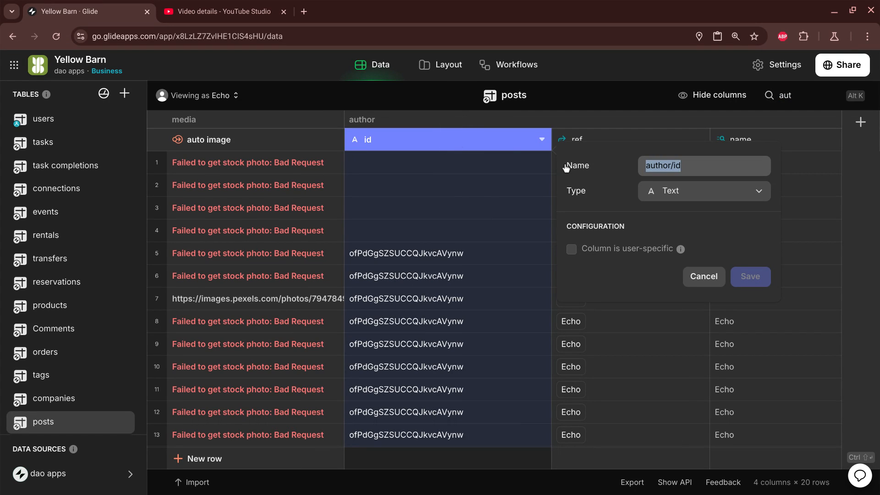
{"action": "left_click", "coordinate": [705, 279]}
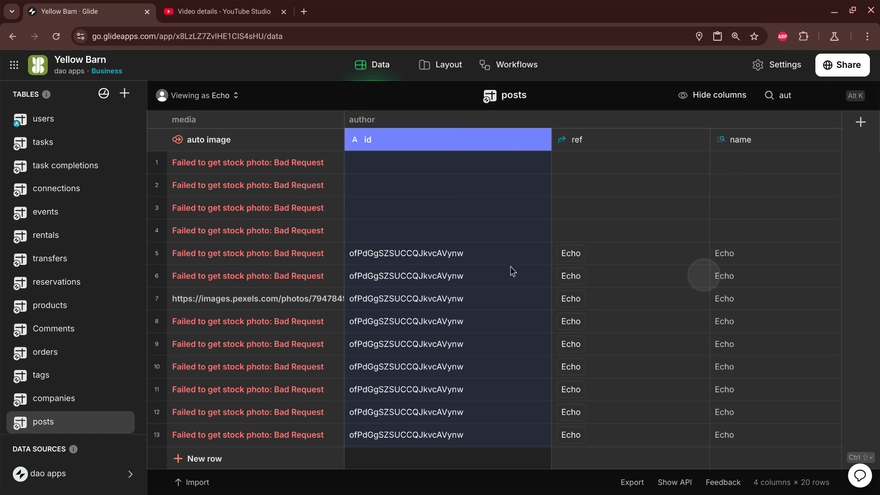
{"action": "left_click", "coordinate": [454, 260]}
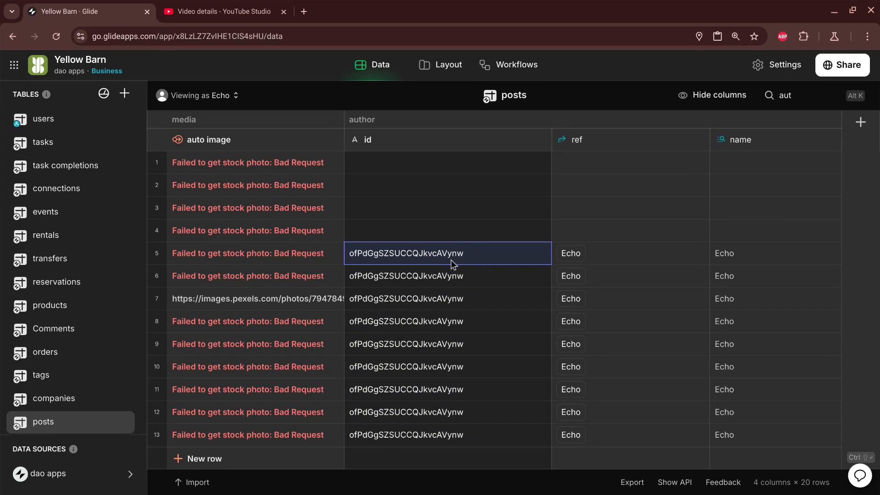
{"action": "left_click", "coordinate": [448, 274]}
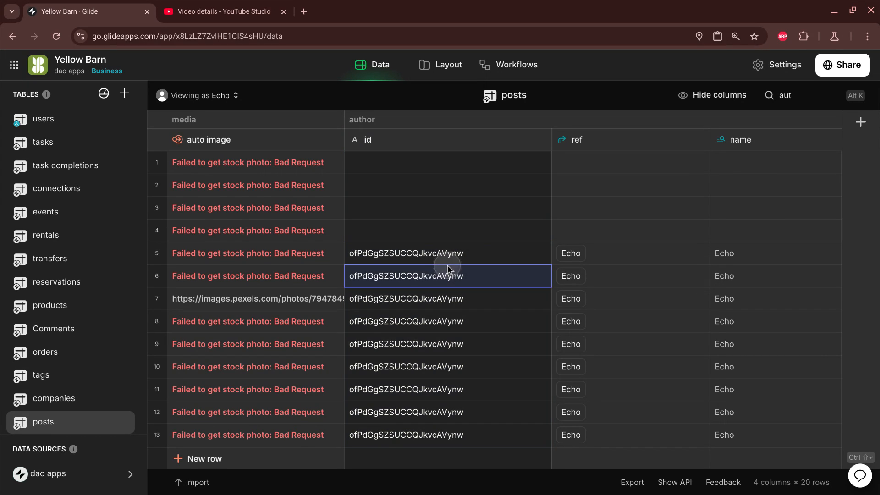
Inspect the author ref relation's name, column group and matching configuration, leaving its settings unsaved.
{"action": "double_click", "coordinate": [596, 141]}
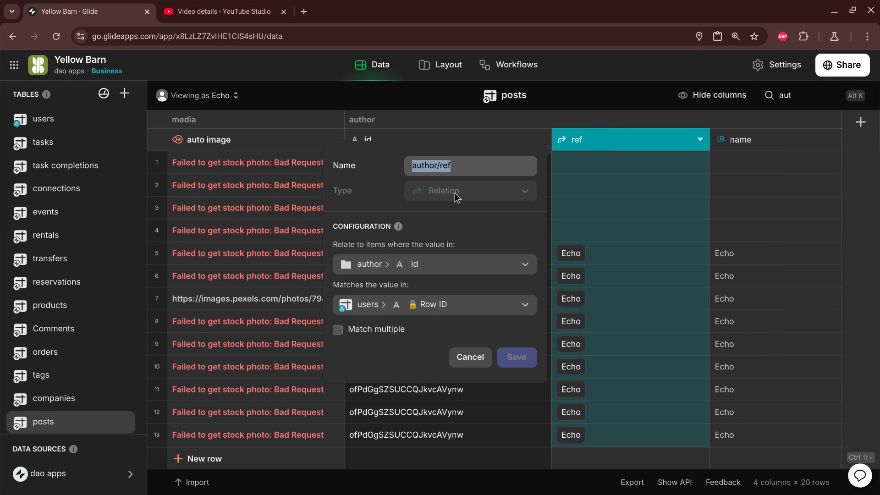
{"action": "triple_click", "coordinate": [427, 166]}
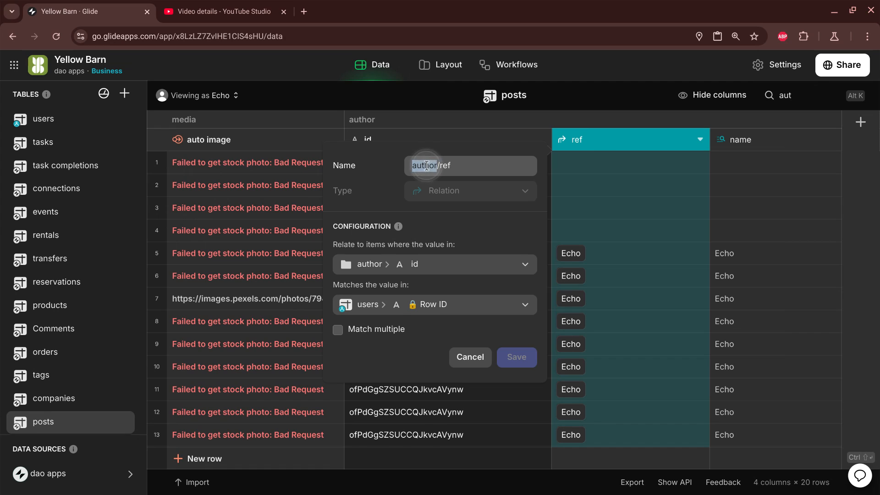
{"action": "left_click", "coordinate": [439, 166]}
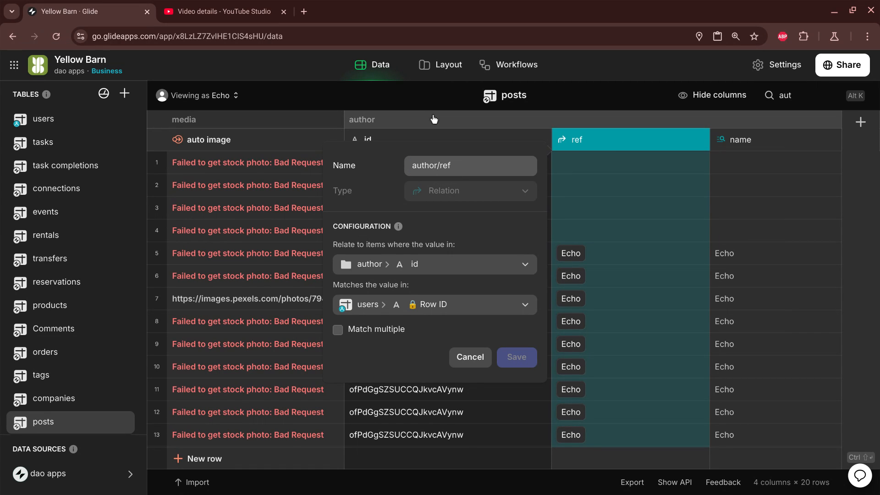
{"action": "left_click", "coordinate": [458, 126]}
{"action": "left_click", "coordinate": [458, 126]}
{"action": "left_click", "coordinate": [460, 120]}
{"action": "left_click", "coordinate": [462, 122]}
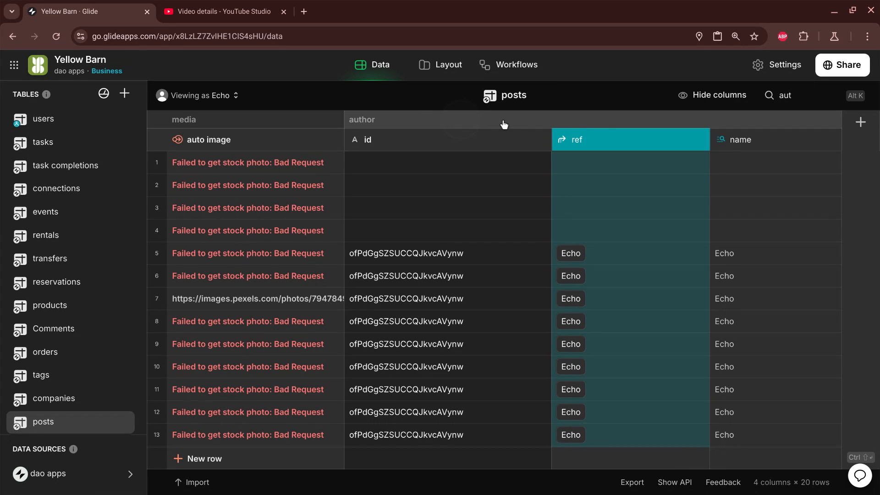
{"action": "left_click", "coordinate": [625, 146]}
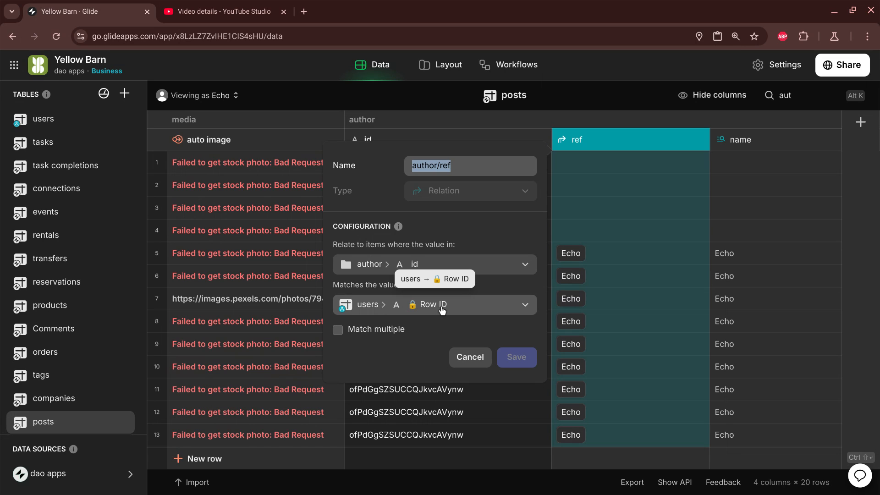
{"action": "left_click", "coordinate": [470, 357]}
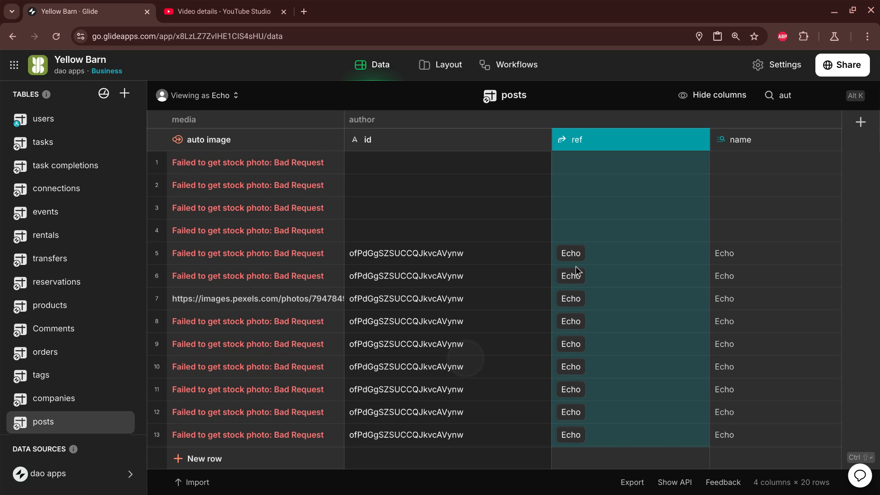
Expand the related user record in row 5 of the author ref column and look through its fields.
{"action": "left_click", "coordinate": [576, 257]}
{"action": "left_click", "coordinate": [575, 258]}
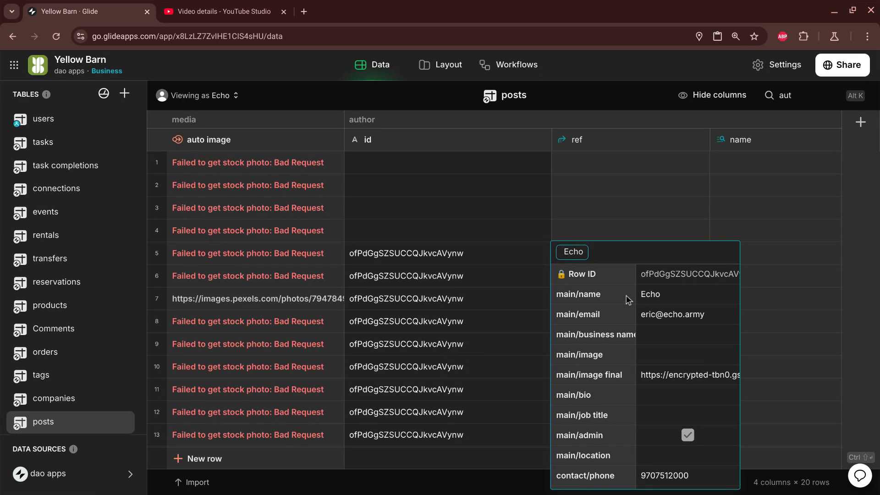
{"action": "scroll", "coordinate": [626, 295], "scroll_direction": "down", "scroll_amount": 10}
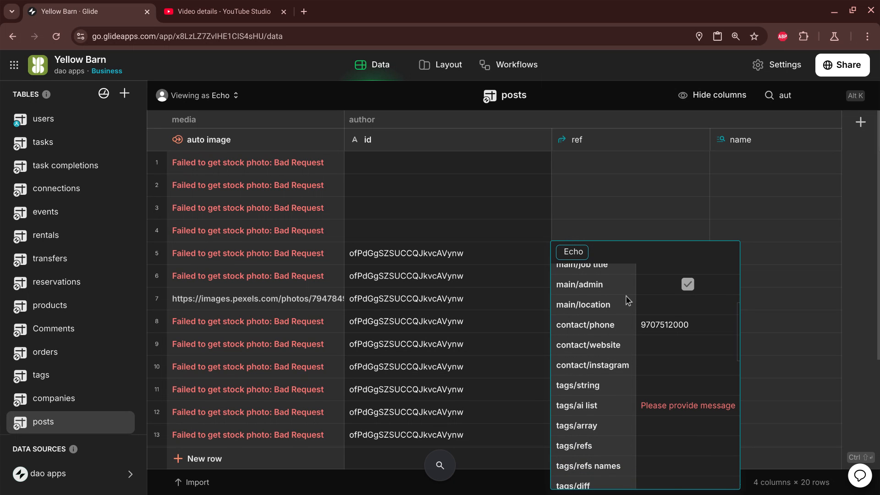
{"action": "key", "text": "super"}
{"action": "scroll", "coordinate": [626, 295], "scroll_direction": "up", "scroll_amount": 10}
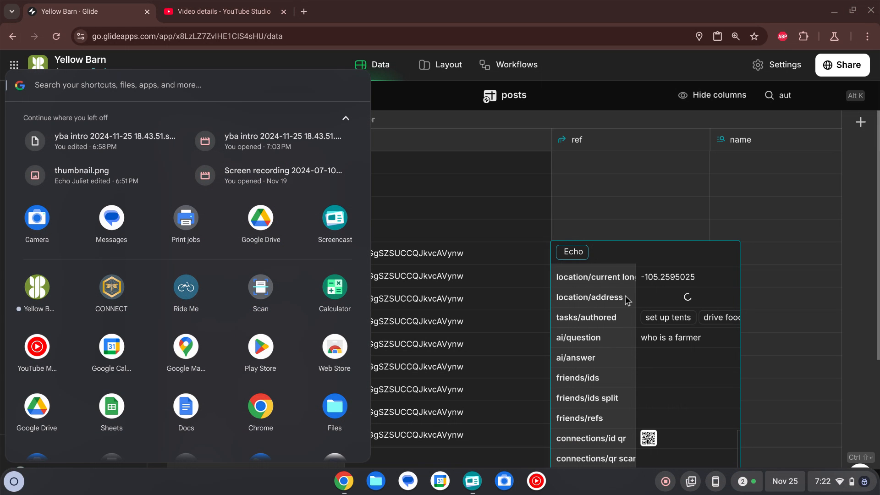
{"action": "left_click", "coordinate": [613, 229]}
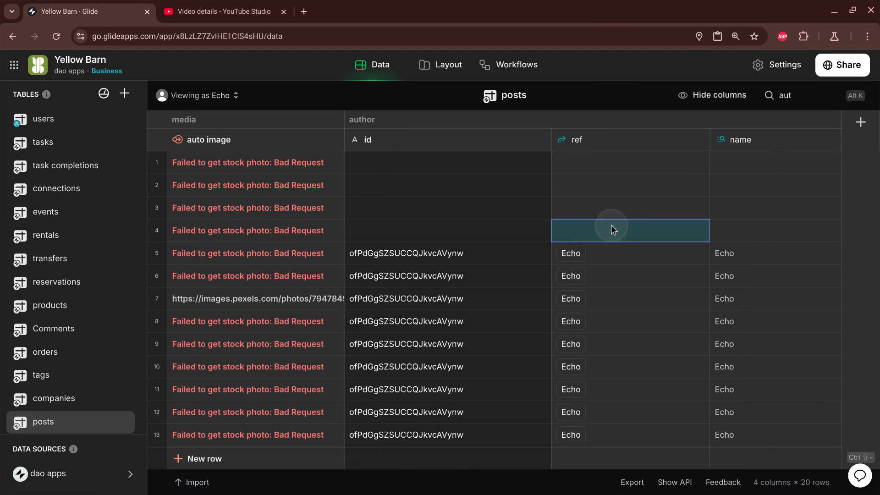
{"action": "left_click", "coordinate": [408, 250]}
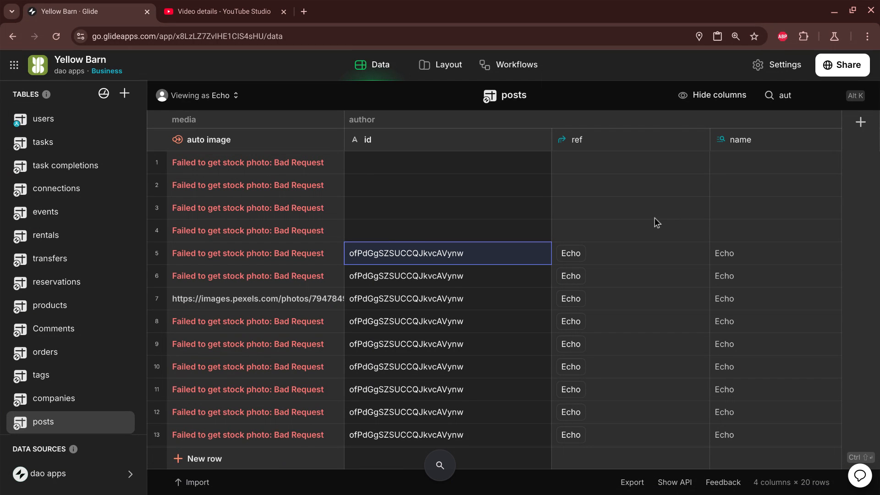
{"action": "key", "text": "super"}
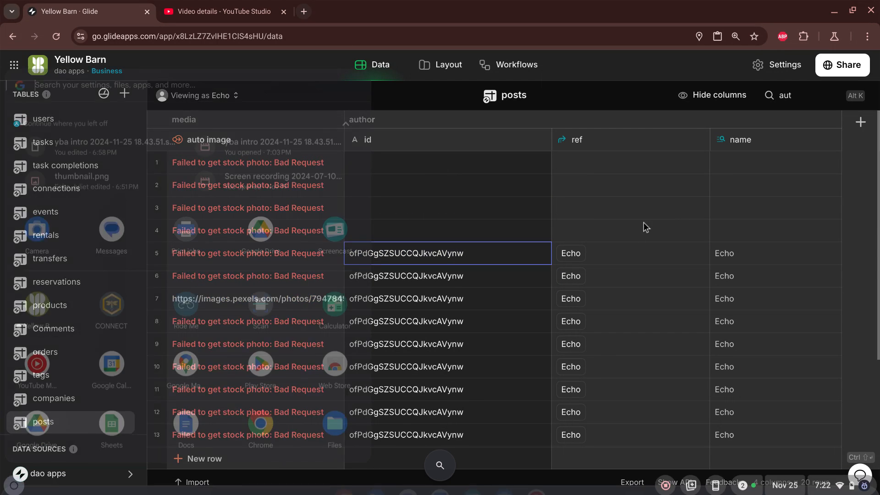
{"action": "left_click", "coordinate": [628, 229]}
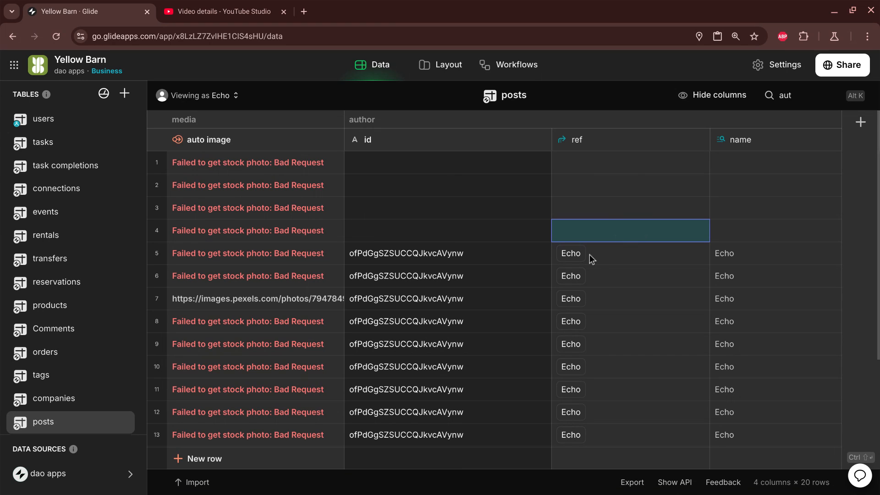
Inspect the author name lookup's settings and browse its relation column options through author/ref and main, leaving the settings unsaved.
{"action": "double_click", "coordinate": [743, 145]}
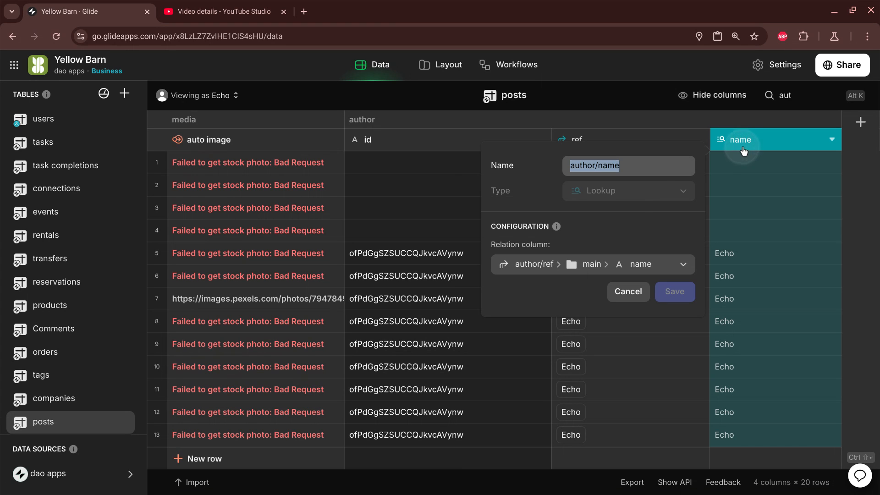
{"action": "left_click", "coordinate": [640, 197]}
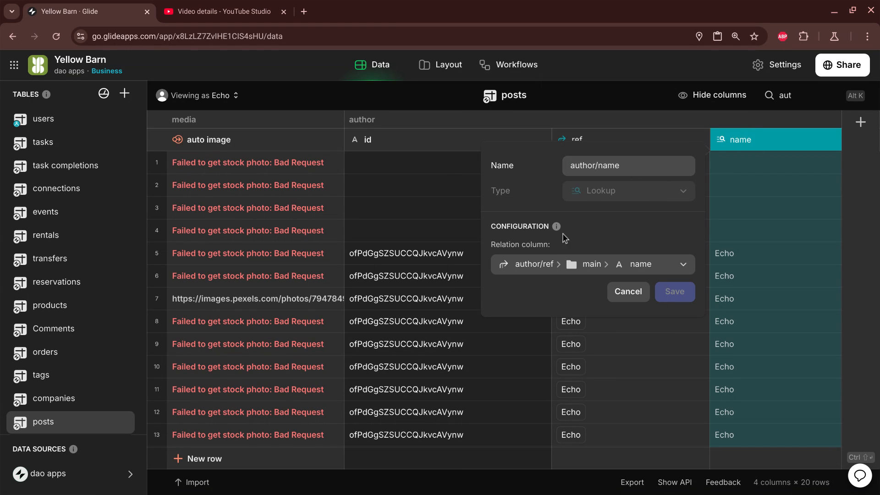
{"action": "left_click", "coordinate": [531, 271]}
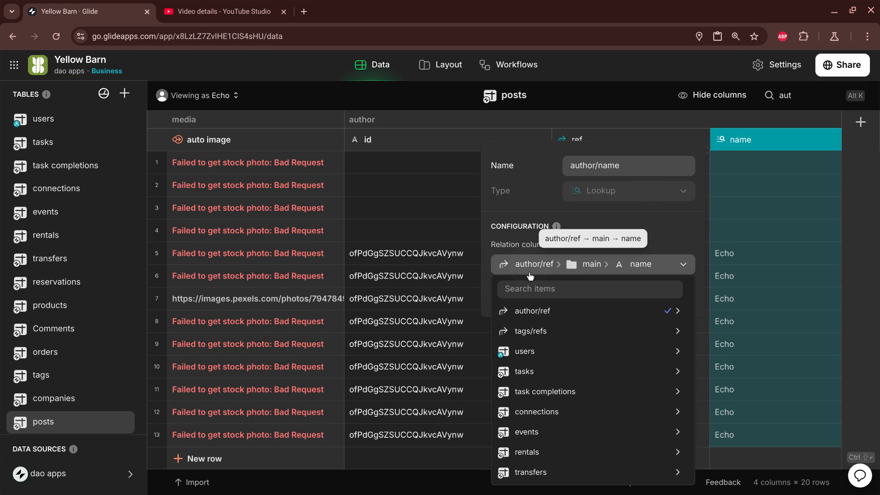
{"action": "mouse_move", "coordinate": [535, 351]}
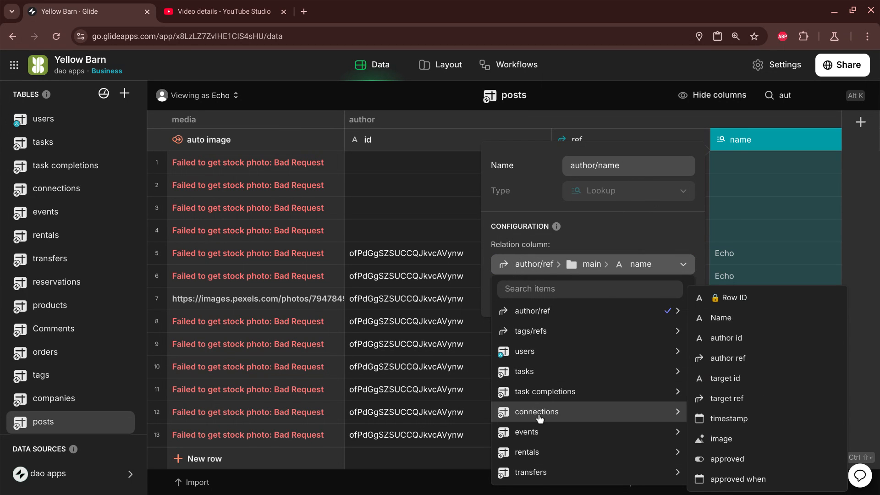
{"action": "mouse_move", "coordinate": [551, 414]}
{"action": "mouse_move", "coordinate": [560, 317]}
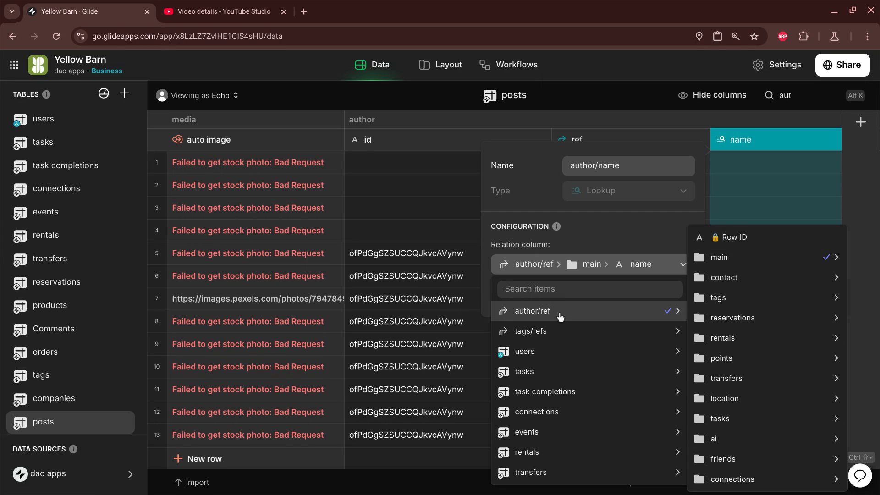
{"action": "mouse_move", "coordinate": [759, 261]}
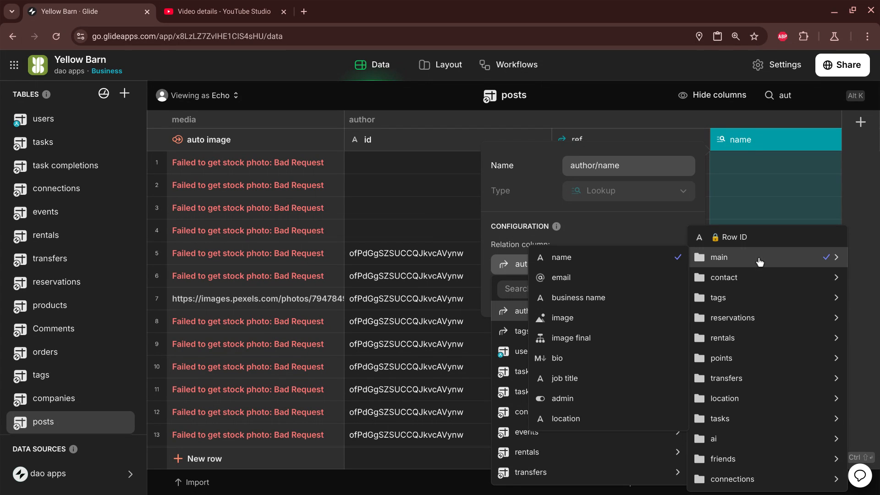
{"action": "left_click", "coordinate": [642, 227]}
{"action": "left_click", "coordinate": [643, 238]}
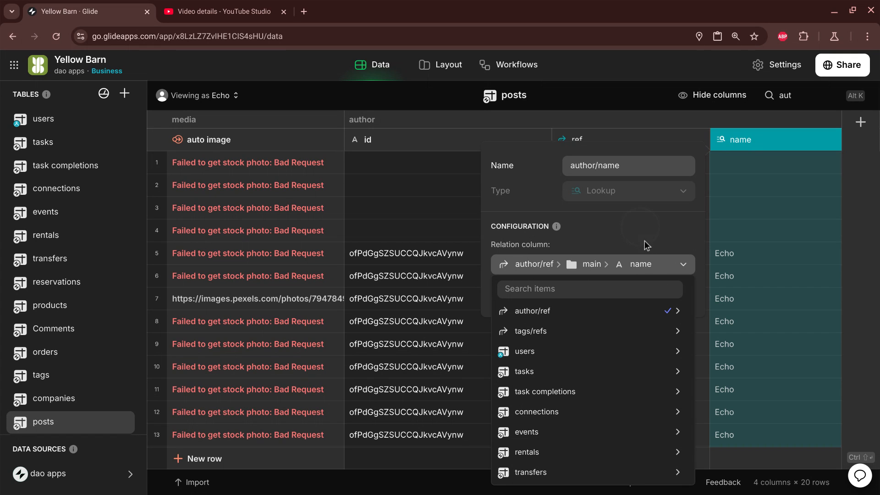
{"action": "left_click", "coordinate": [741, 142]}
Check the author name lookup values in rows 5 to 7 of the posts table.
{"action": "left_click", "coordinate": [732, 255]}
{"action": "double_click", "coordinate": [731, 278]}
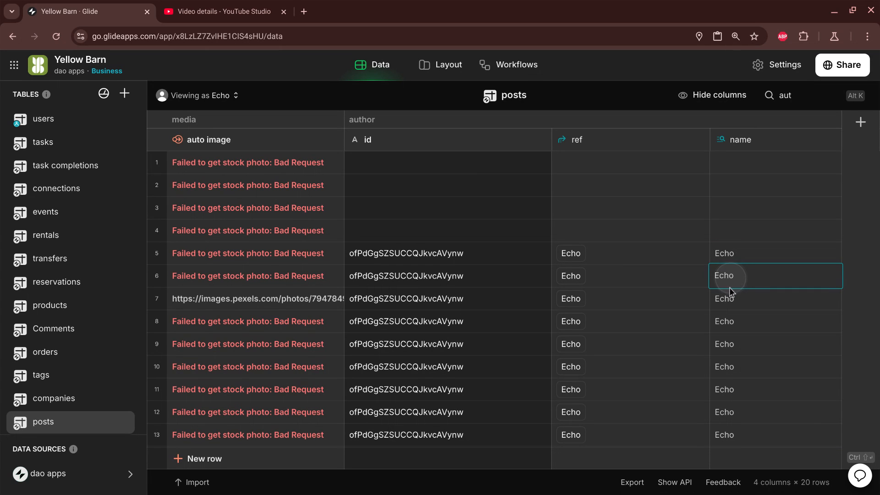
{"action": "left_click", "coordinate": [731, 291]}
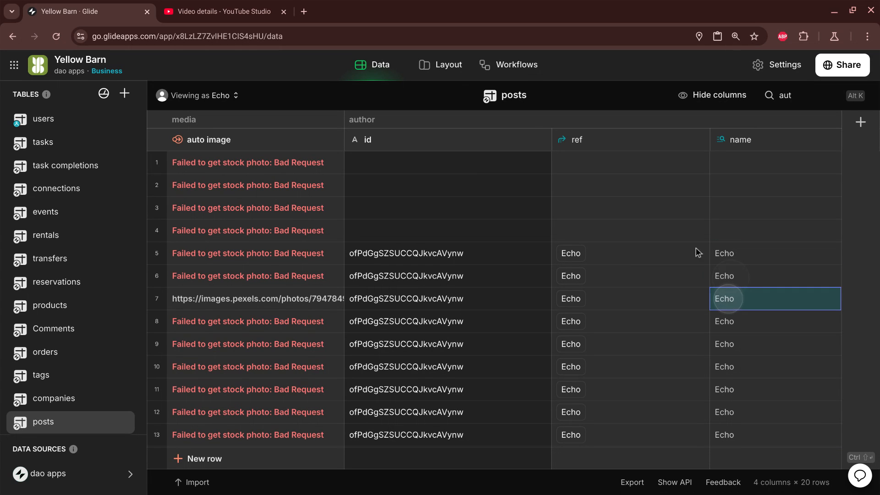
Return to the app layout and review the yba intro screen cast post's video, description, comments and audio conversion option.
{"action": "left_click", "coordinate": [458, 81]}
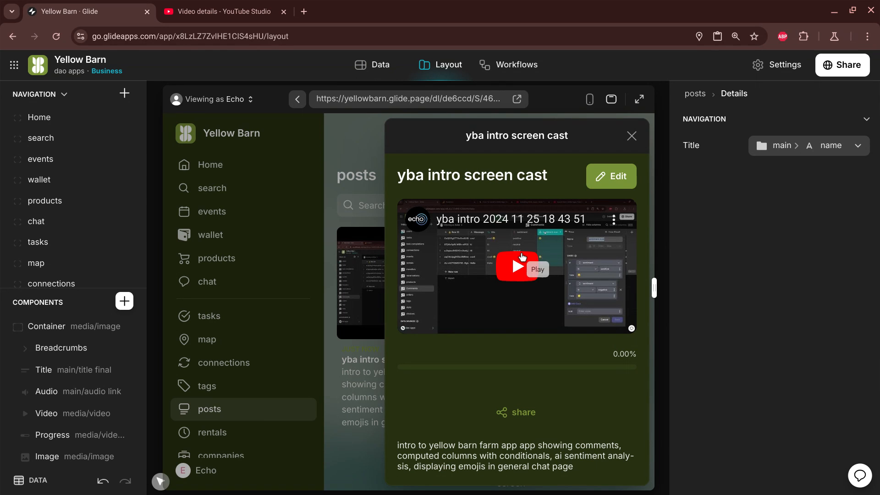
{"action": "scroll", "coordinate": [512, 254], "scroll_direction": "down", "scroll_amount": 4}
{"action": "triple_click", "coordinate": [404, 262]}
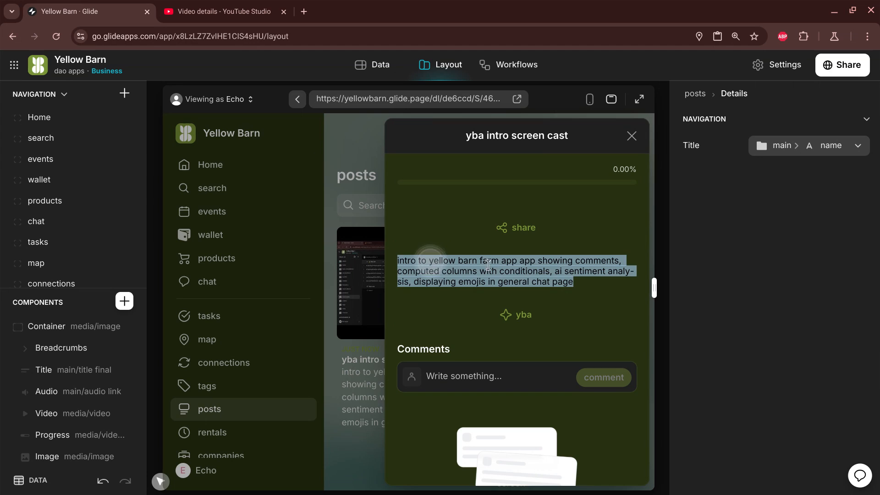
{"action": "left_click", "coordinate": [522, 271]}
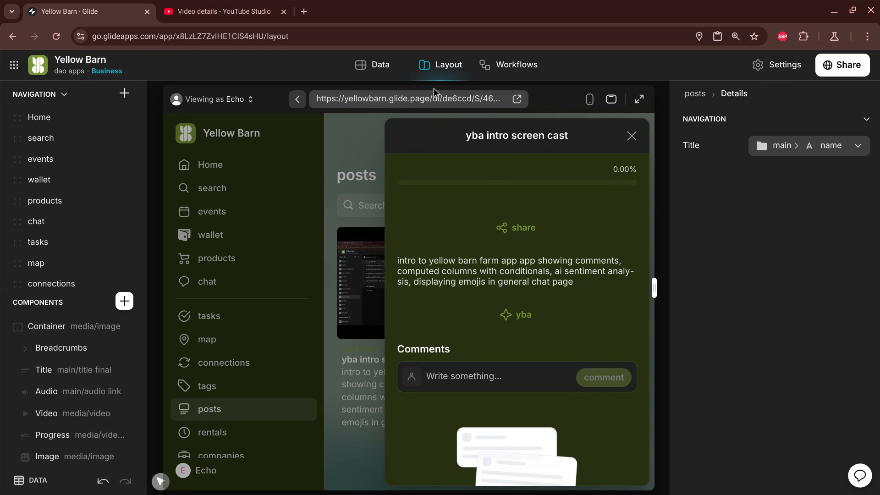
{"action": "scroll", "coordinate": [527, 298], "scroll_direction": "down", "scroll_amount": 3}
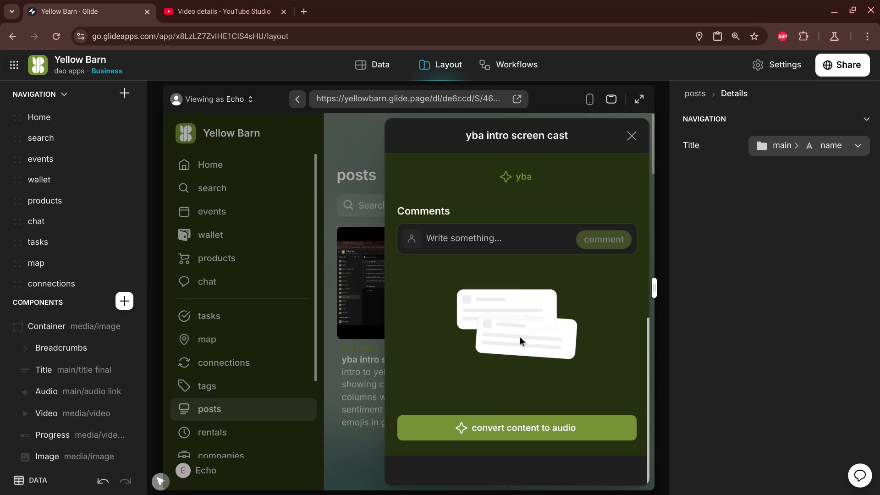
{"action": "scroll", "coordinate": [538, 338], "scroll_direction": "up", "scroll_amount": 1}
{"action": "scroll", "coordinate": [538, 337], "scroll_direction": "up", "scroll_amount": 5}
{"action": "scroll", "coordinate": [537, 337], "scroll_direction": "down", "scroll_amount": 5}
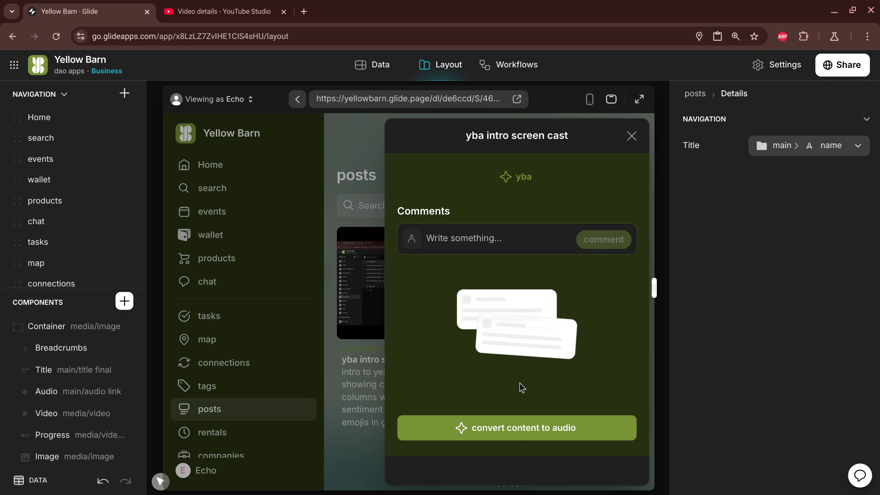
Run the suggested tag action beneath the post description for the tags yba and intro.
{"action": "scroll", "coordinate": [519, 384], "scroll_direction": "up", "scroll_amount": 3}
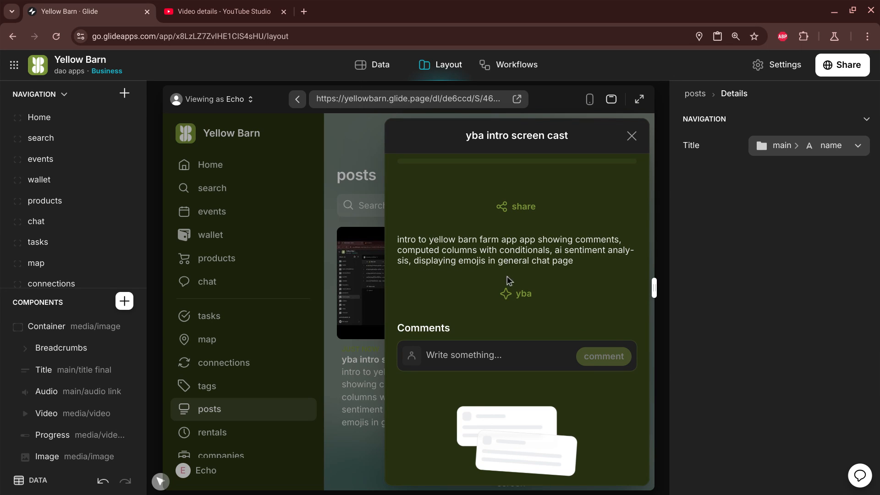
{"action": "left_click", "coordinate": [507, 295]}
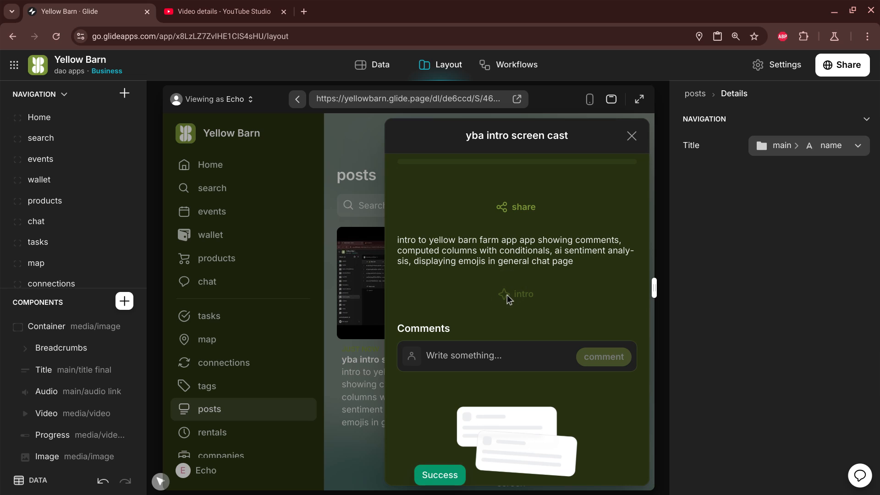
{"action": "left_click", "coordinate": [507, 297]}
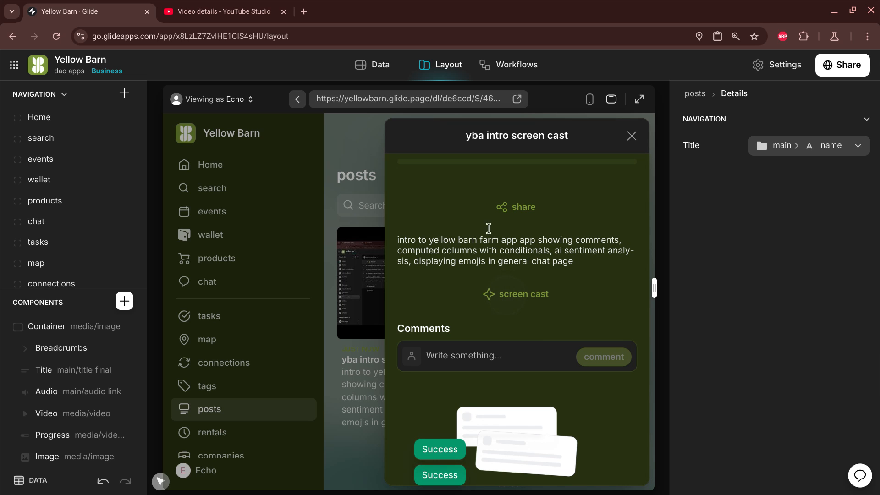
Return to the posts data table and filter its columns by "tag".
{"action": "left_click", "coordinate": [372, 64]}
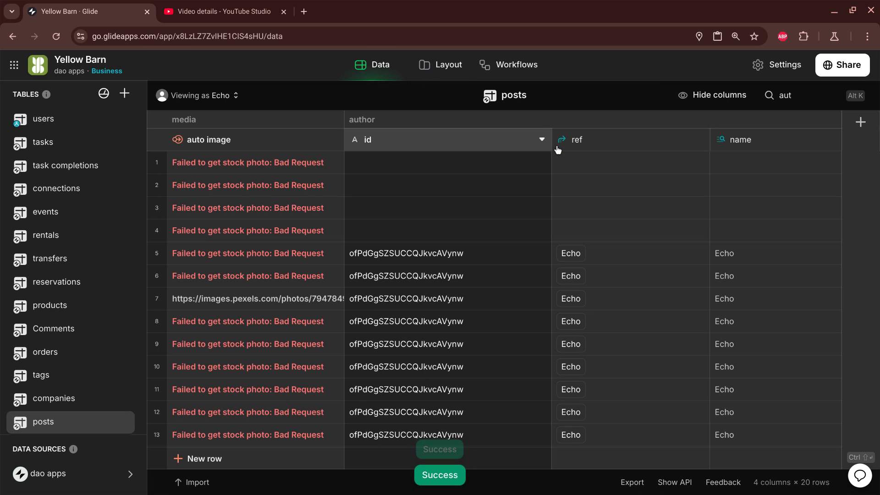
{"action": "left_click", "coordinate": [799, 92]}
{"action": "type", "text": "tag"}
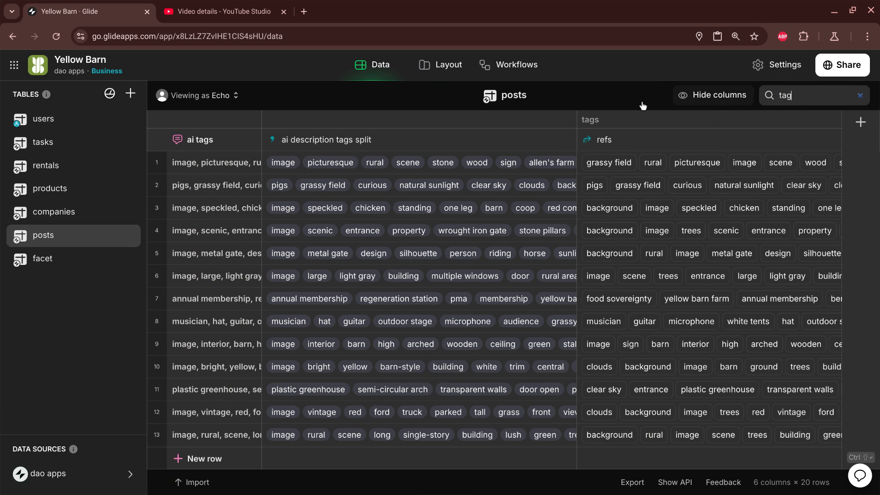
Inspect the ai tags column's text generation instructions, input and generated values, leaving its settings unsaved.
{"action": "double_click", "coordinate": [220, 141]}
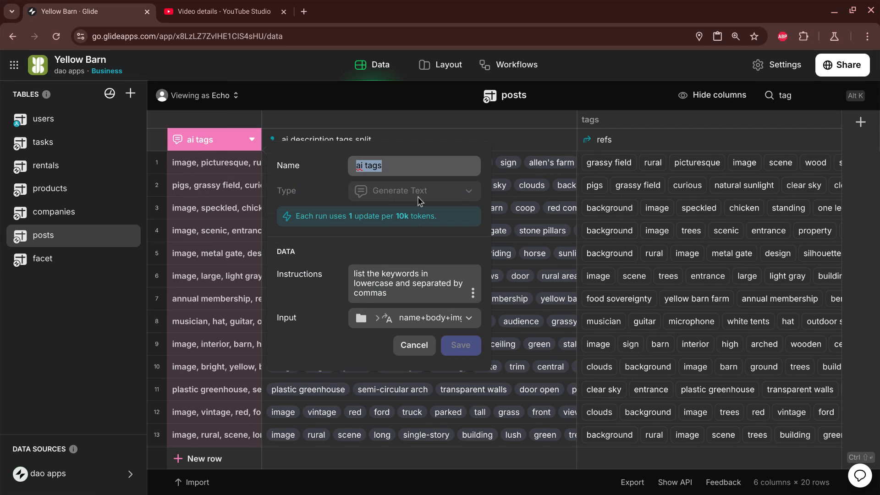
{"action": "triple_click", "coordinate": [386, 277]}
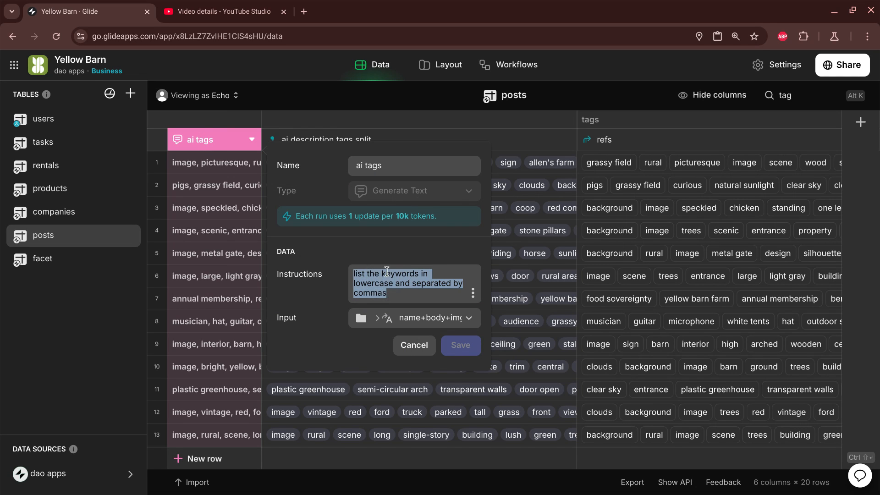
{"action": "left_click", "coordinate": [421, 290]}
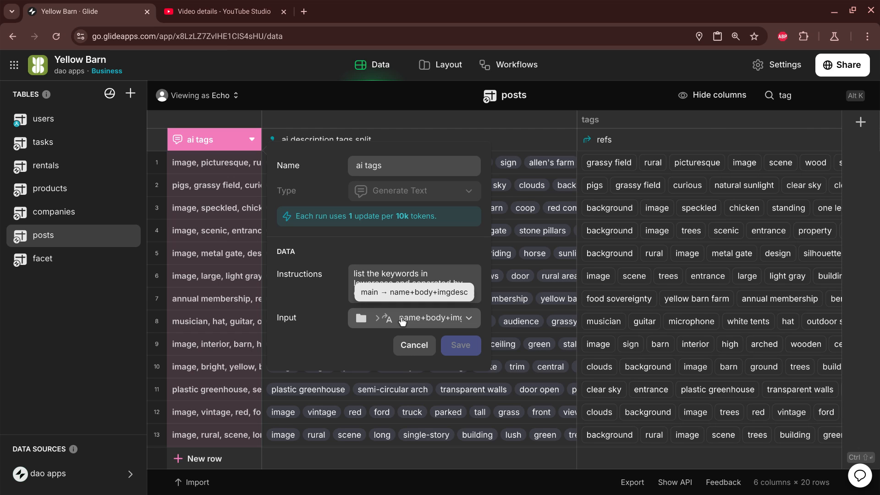
{"action": "left_click", "coordinate": [414, 345]}
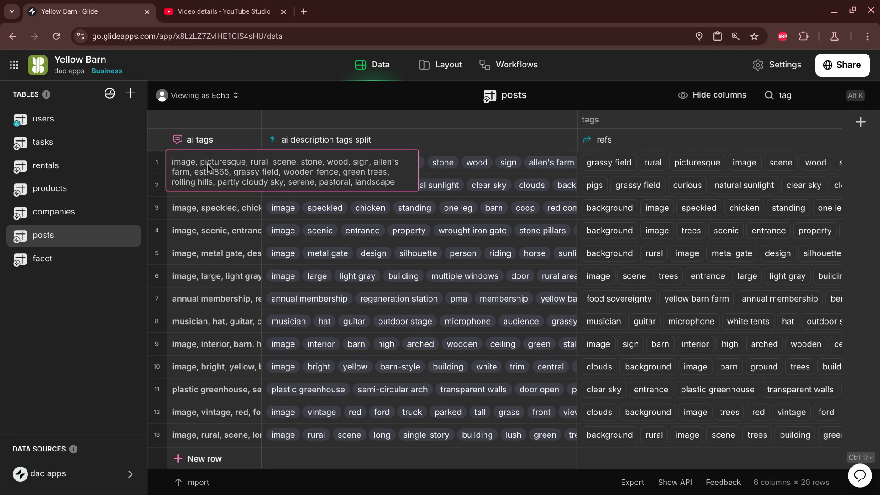
{"action": "left_click", "coordinate": [202, 206]}
Inspect the ai description tags split column's source text, separator and resulting values, leaving its settings unsaved.
{"action": "double_click", "coordinate": [330, 140]}
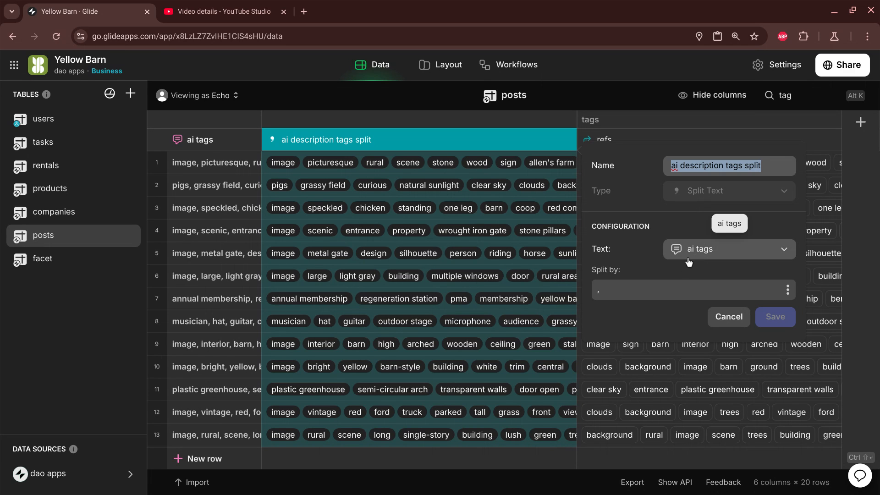
{"action": "left_click", "coordinate": [726, 315]}
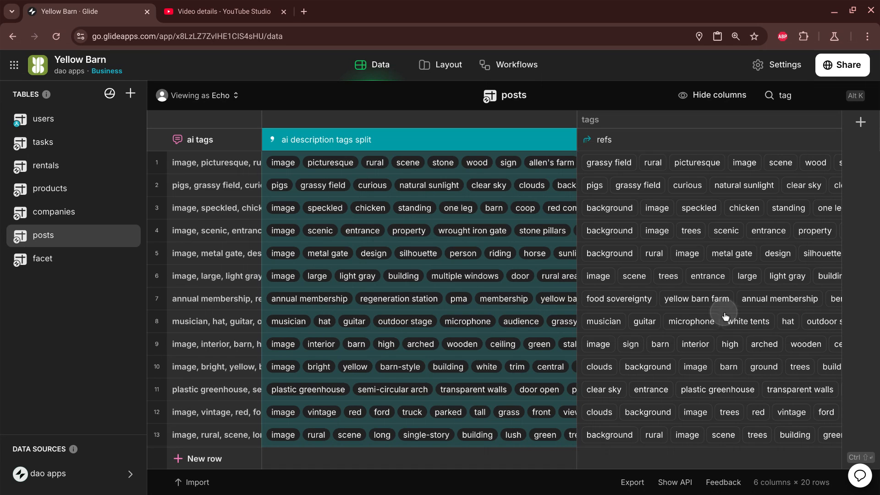
{"action": "left_click", "coordinate": [427, 251]}
{"action": "double_click", "coordinate": [423, 252]}
{"action": "left_click", "coordinate": [411, 256]}
{"action": "left_click", "coordinate": [418, 233]}
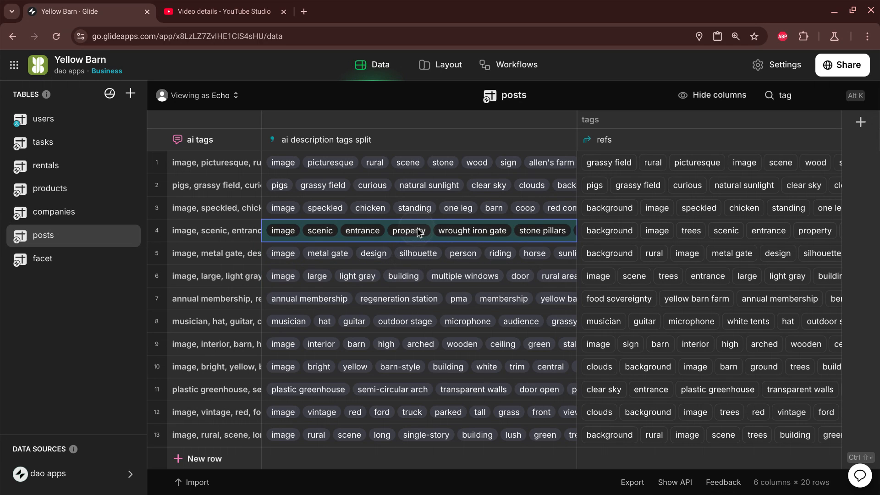
Inspect the tags refs relation's matching configuration and browse the background, rural, image and metal gate tag records related to row 5.
{"action": "double_click", "coordinate": [636, 142]}
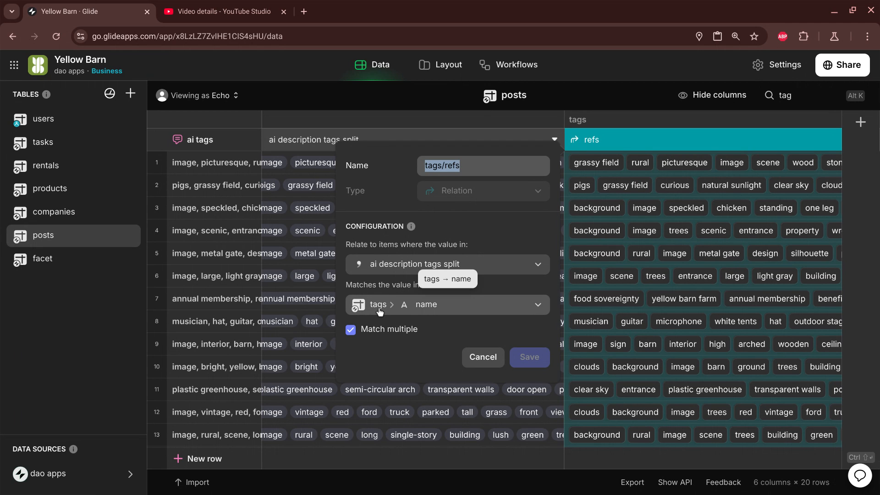
{"action": "left_click", "coordinate": [480, 355]}
{"action": "left_click", "coordinate": [598, 254]}
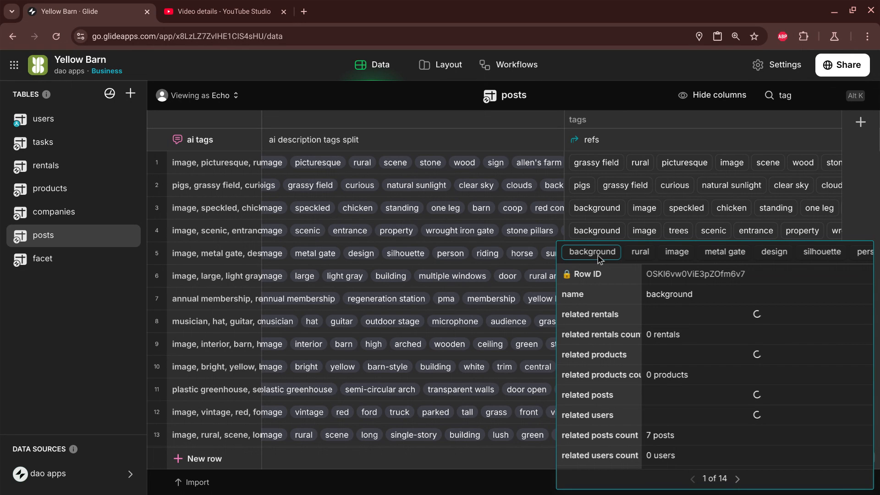
{"action": "left_click", "coordinate": [639, 253]}
{"action": "left_click", "coordinate": [682, 254]}
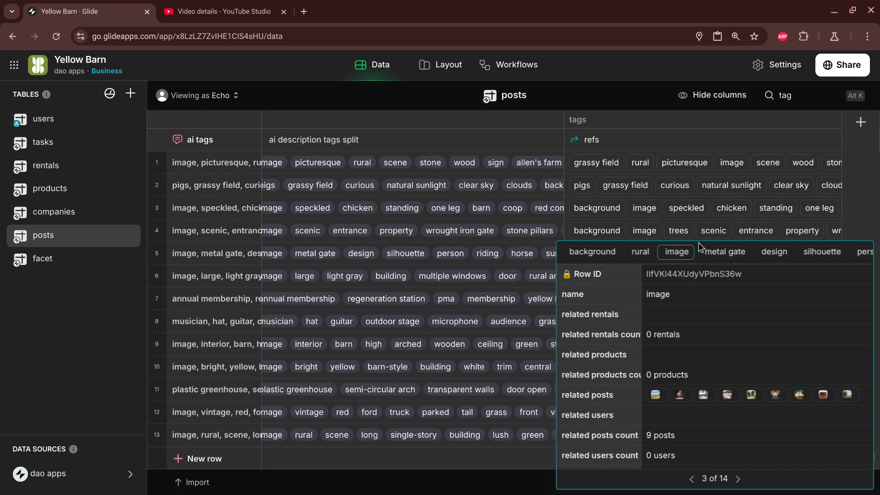
{"action": "left_click", "coordinate": [711, 253]}
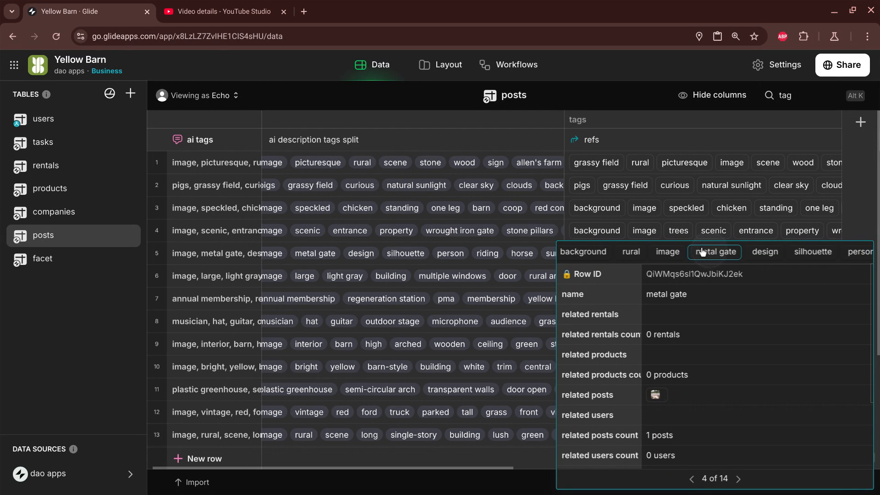
{"action": "left_click", "coordinate": [671, 252]}
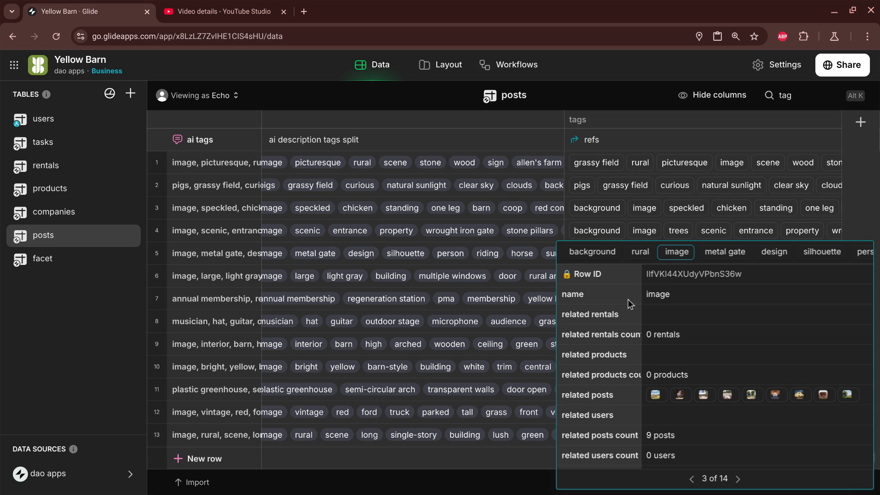
{"action": "left_click", "coordinate": [661, 233]}
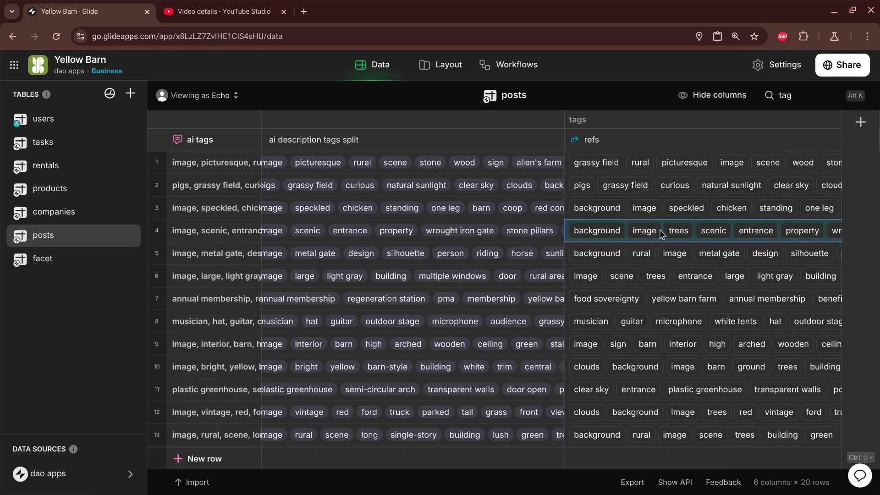
Return to the app layout and accept every suggested AI tag on the yba intro screen cast post, from "screen cast" through "general chat page".
{"action": "left_click", "coordinate": [455, 68]}
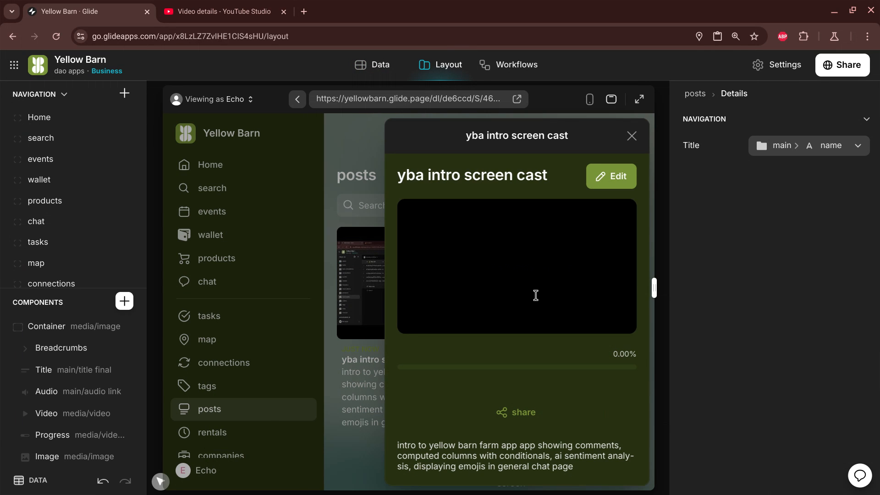
{"action": "scroll", "coordinate": [536, 296], "scroll_direction": "down", "scroll_amount": 3}
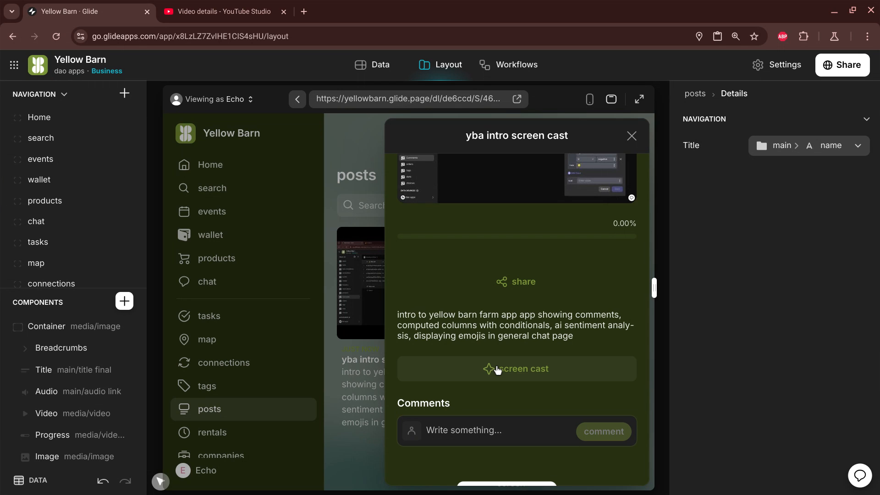
{"action": "left_click", "coordinate": [499, 370]}
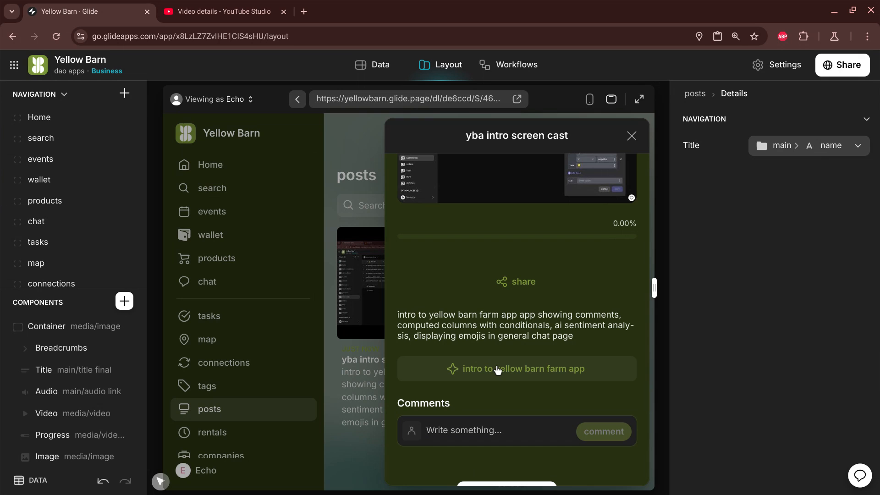
{"action": "left_click", "coordinate": [498, 369]}
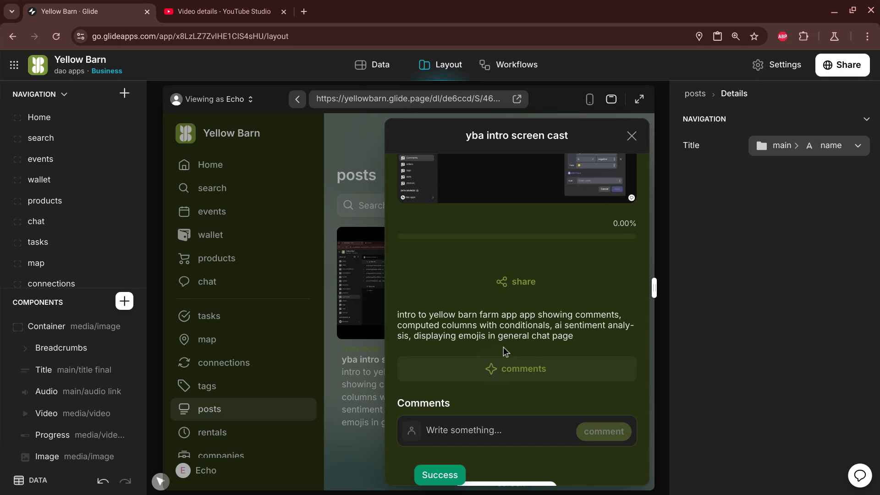
{"action": "double_click", "coordinate": [500, 321]}
{"action": "left_click", "coordinate": [515, 368]}
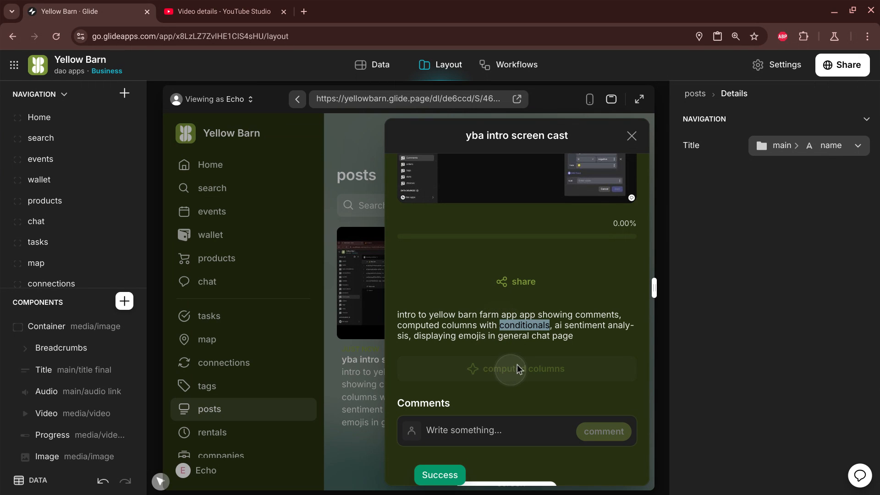
{"action": "left_click", "coordinate": [519, 331]}
{"action": "double_click", "coordinate": [519, 327]}
{"action": "left_click", "coordinate": [511, 370]}
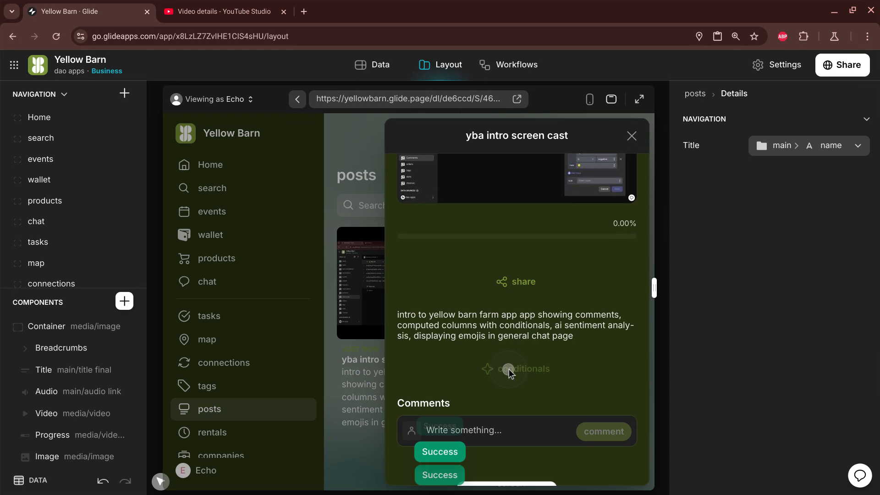
{"action": "left_click", "coordinate": [510, 374]}
{"action": "left_click", "coordinate": [510, 374]}
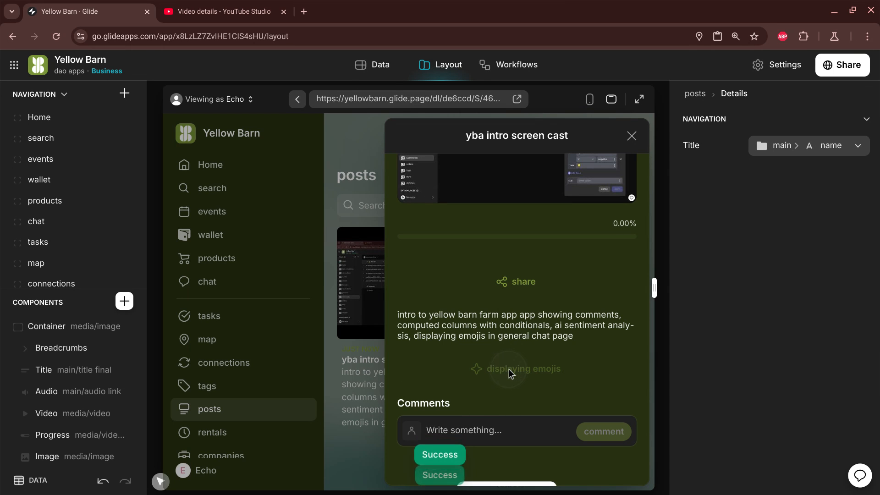
{"action": "left_click", "coordinate": [511, 373]}
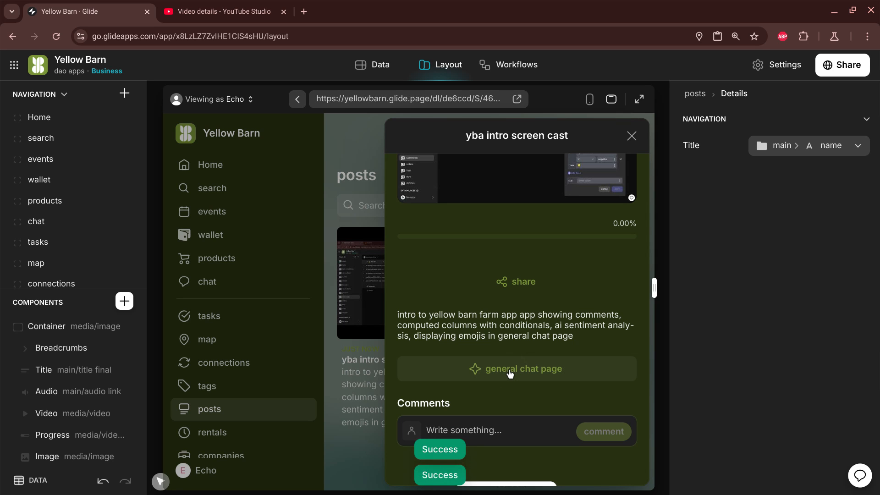
{"action": "left_click", "coordinate": [510, 374]}
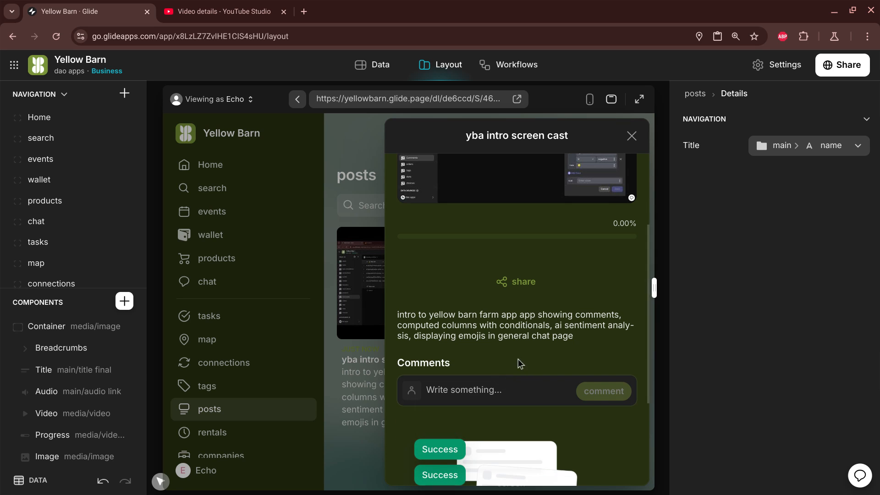
Review the rest of the yba intro screen cast post, close it, and open the app's tags page.
{"action": "scroll", "coordinate": [520, 358], "scroll_direction": "down", "scroll_amount": 3}
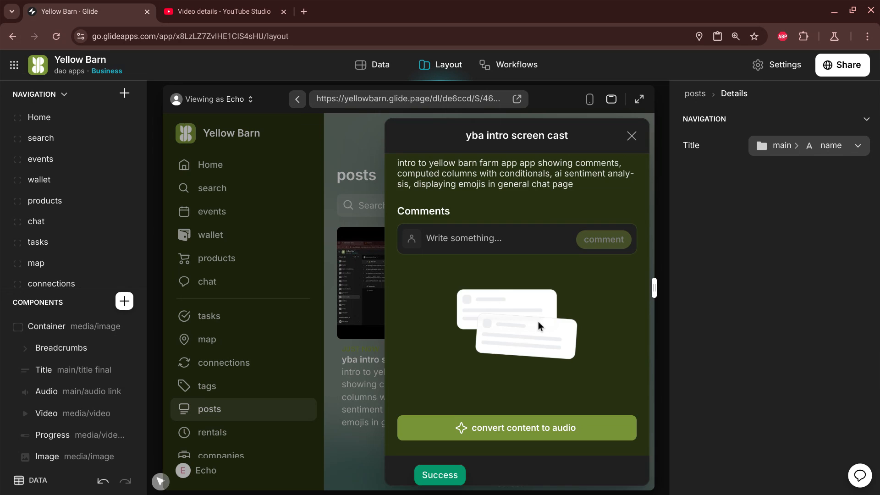
{"action": "scroll", "coordinate": [538, 321], "scroll_direction": "up", "scroll_amount": 6}
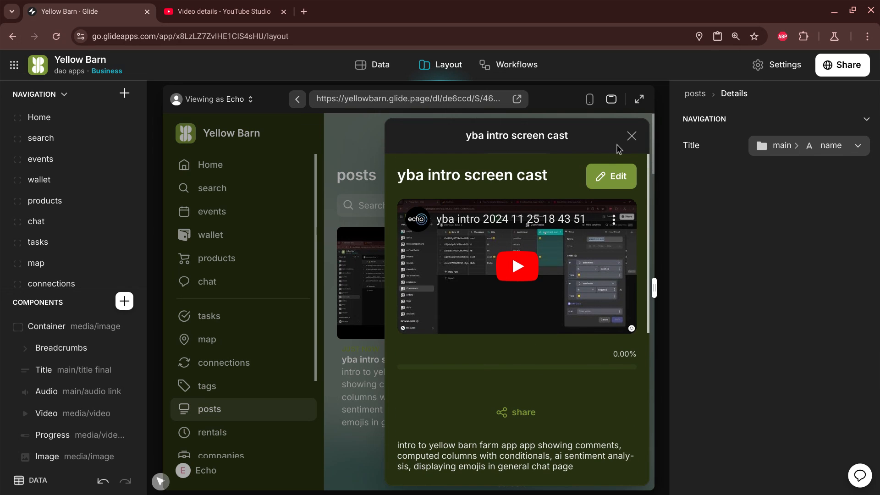
{"action": "left_click", "coordinate": [632, 136]}
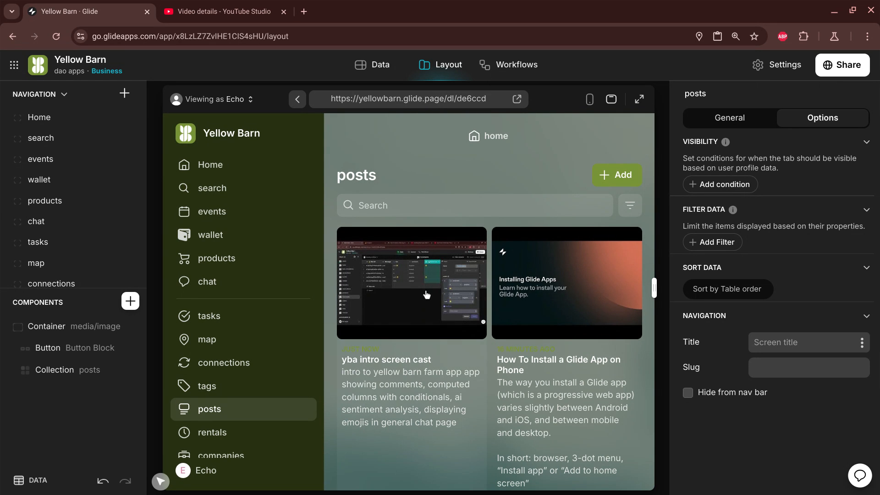
{"action": "scroll", "coordinate": [449, 255], "scroll_direction": "down", "scroll_amount": 2}
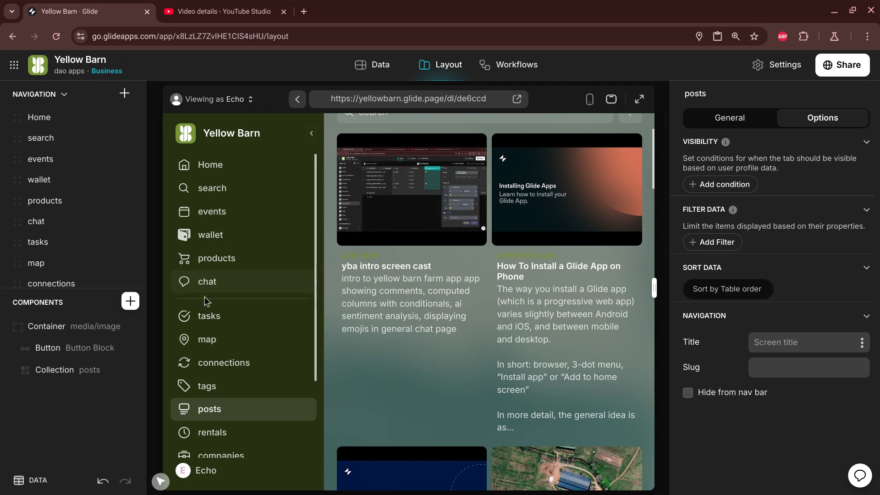
{"action": "scroll", "coordinate": [228, 230], "scroll_direction": "down", "scroll_amount": 2}
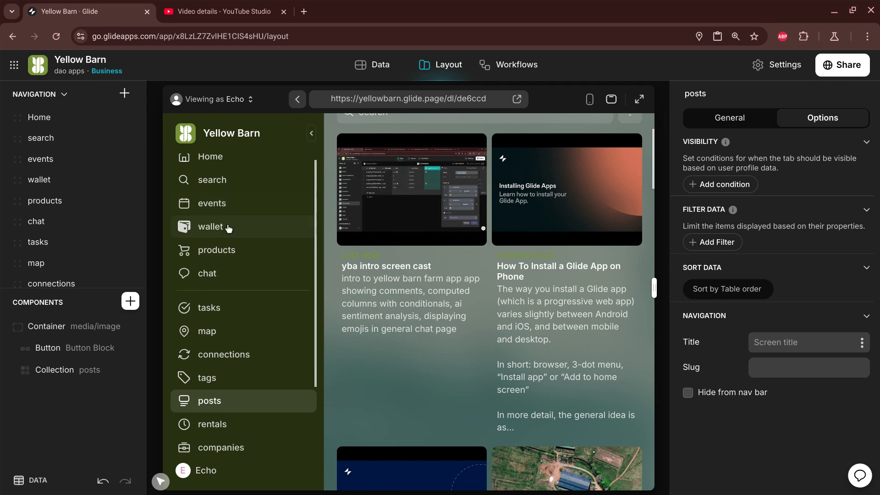
{"action": "left_click", "coordinate": [226, 294]}
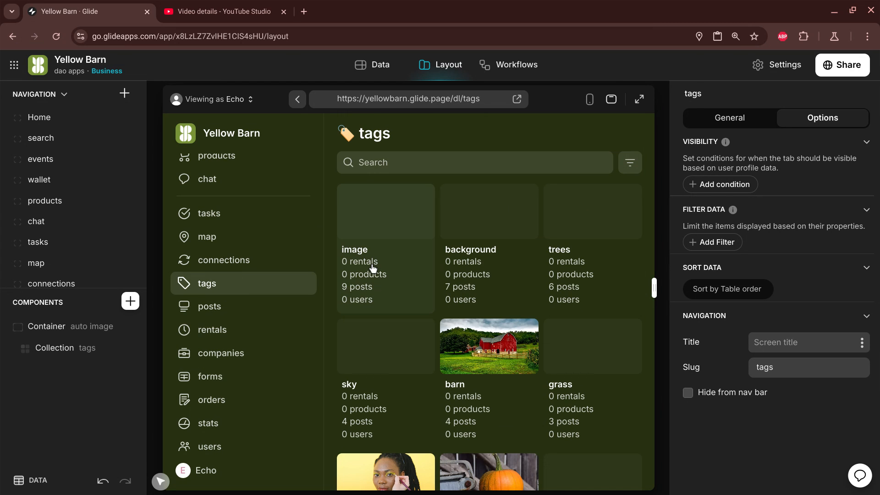
Open the tags data table and clear the "tag" search so that all its columns are listed.
{"action": "left_click", "coordinate": [384, 68]}
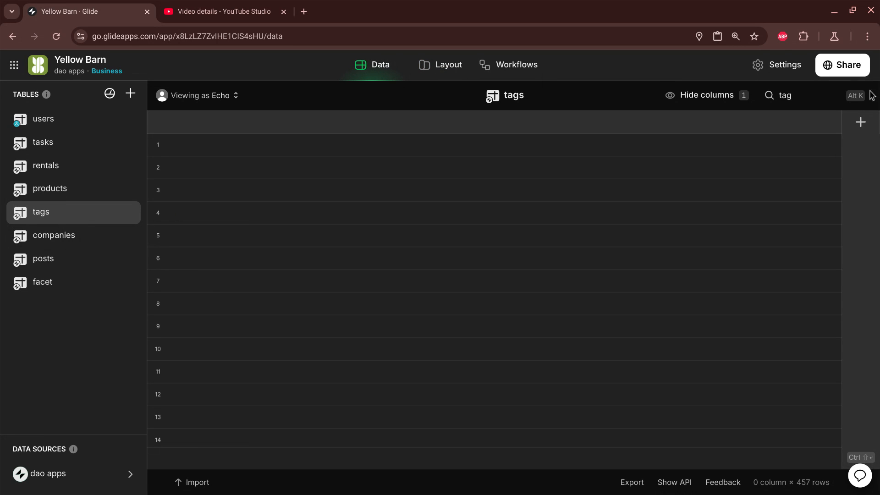
{"action": "left_click", "coordinate": [856, 95]}
{"action": "left_click", "coordinate": [43, 375]}
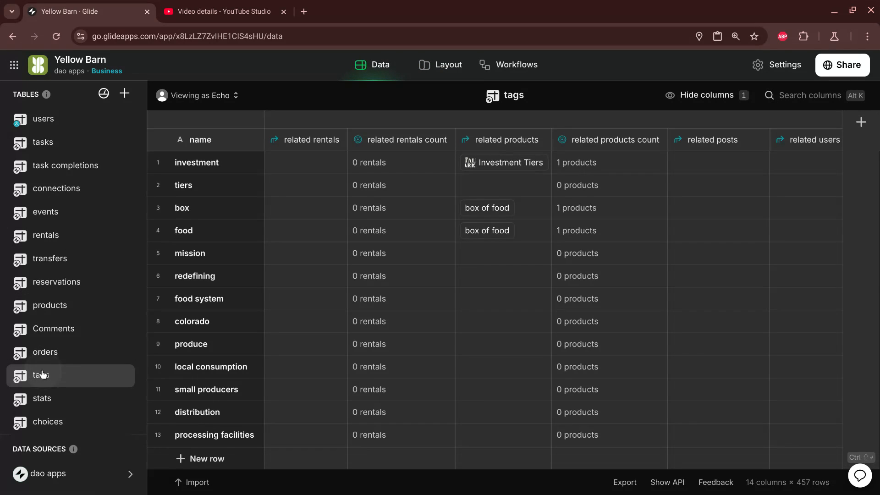
{"action": "left_click", "coordinate": [341, 200]}
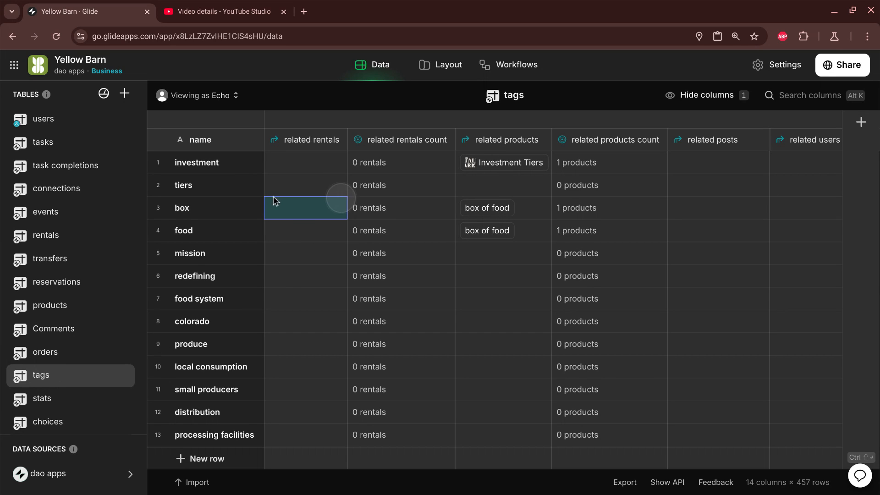
{"action": "left_click", "coordinate": [198, 321]}
{"action": "key", "text": "shift"}
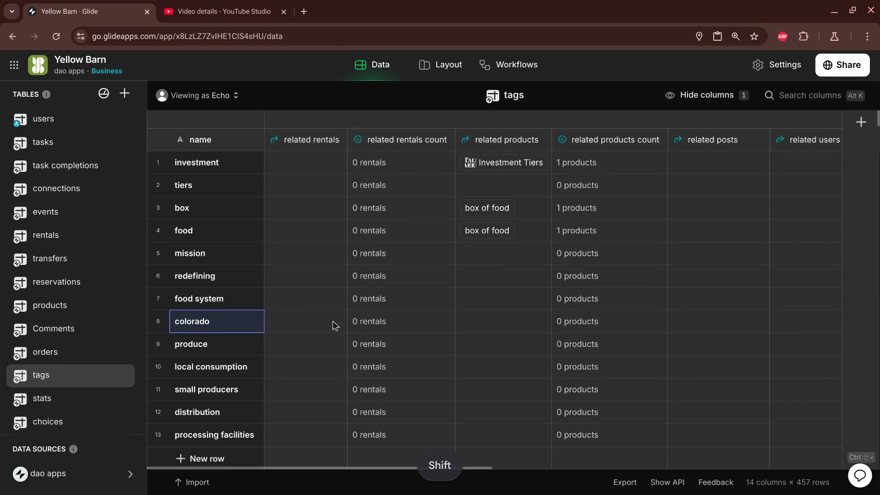
Inspect the matching configurations of the related rentals and related products relation columns, leaving their settings unsaved.
{"action": "left_click", "coordinate": [312, 142]}
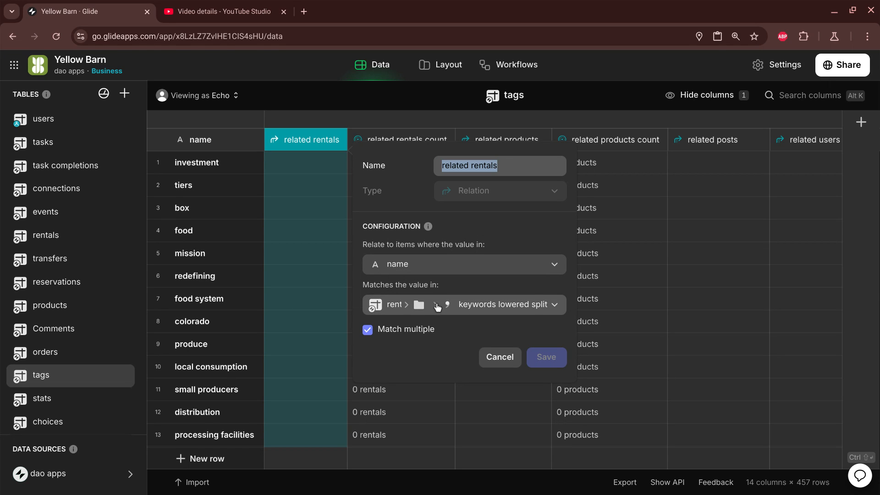
{"action": "left_click", "coordinate": [498, 357]}
{"action": "left_click", "coordinate": [502, 145]}
{"action": "left_click", "coordinate": [502, 146]}
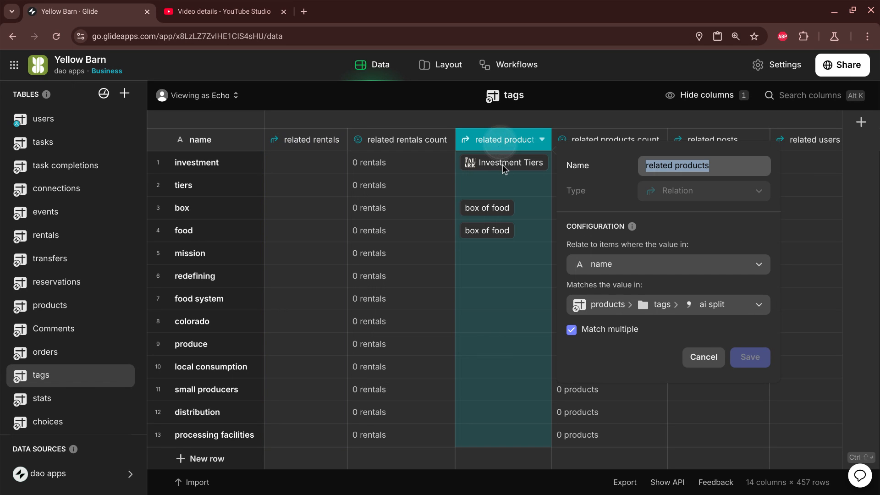
{"action": "left_click", "coordinate": [698, 356]}
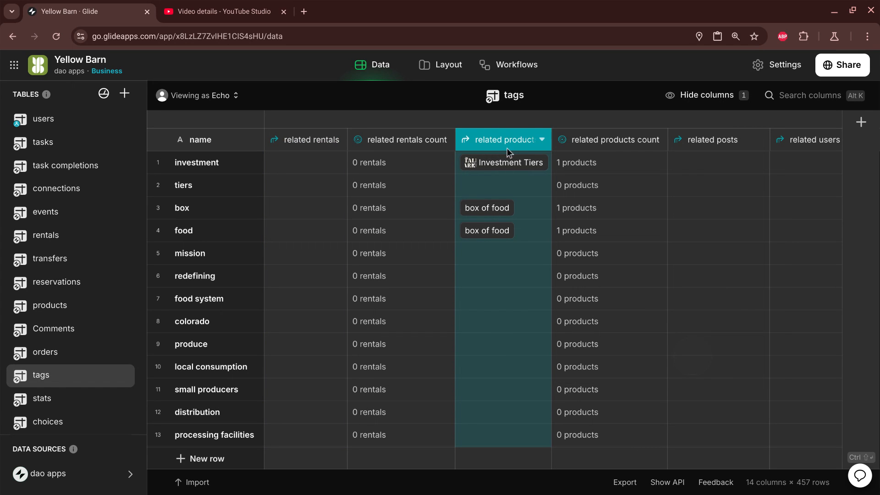
Inspect the related products count rollup's source, calculation, precision and units options, leaving its settings unsaved.
{"action": "left_click", "coordinate": [613, 143]}
{"action": "left_click", "coordinate": [616, 144]}
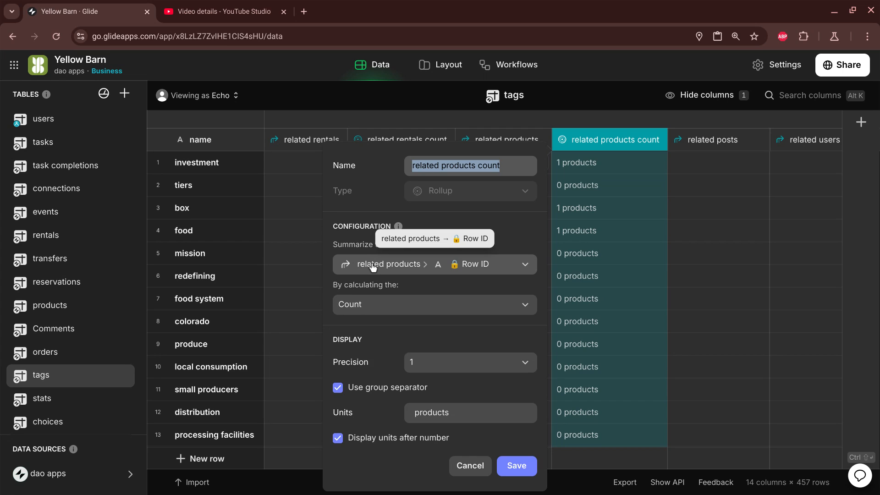
{"action": "left_click", "coordinate": [364, 304]}
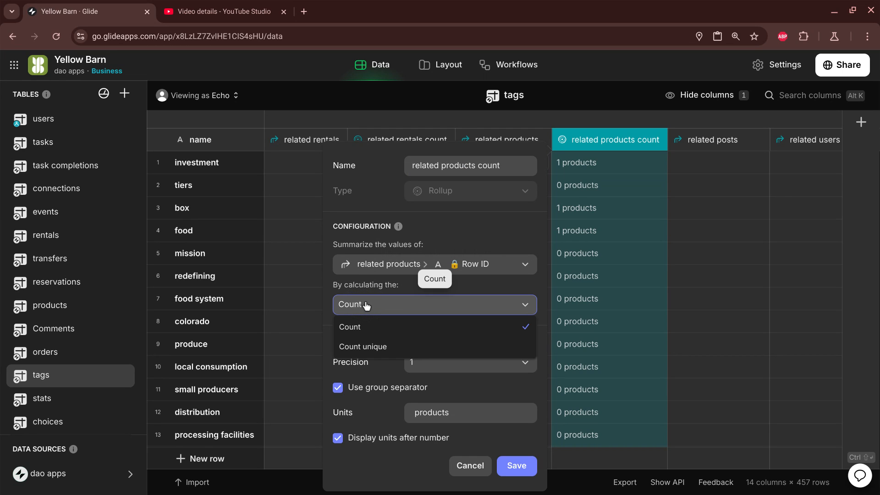
{"action": "left_click", "coordinate": [365, 306]}
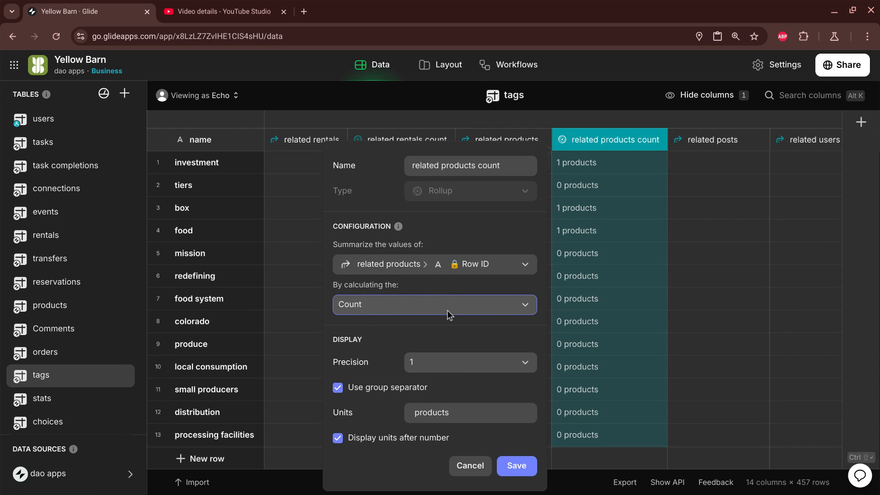
{"action": "left_click", "coordinate": [422, 366]}
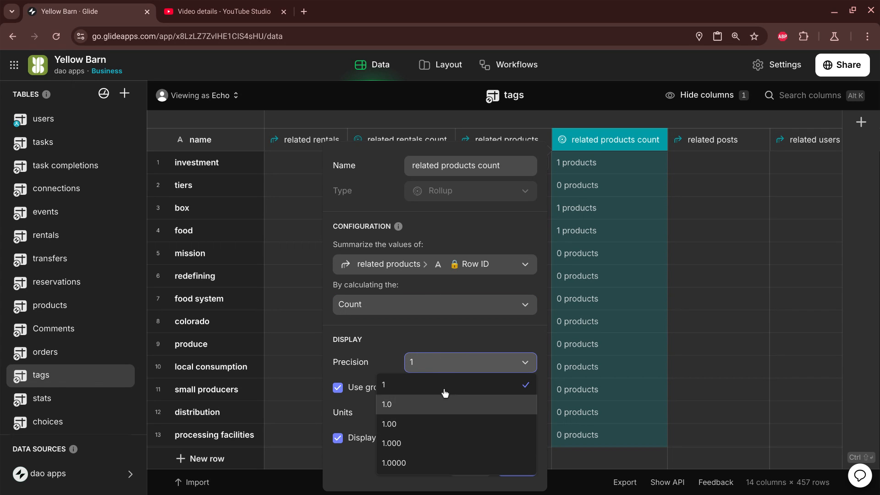
{"action": "left_click", "coordinate": [448, 368]}
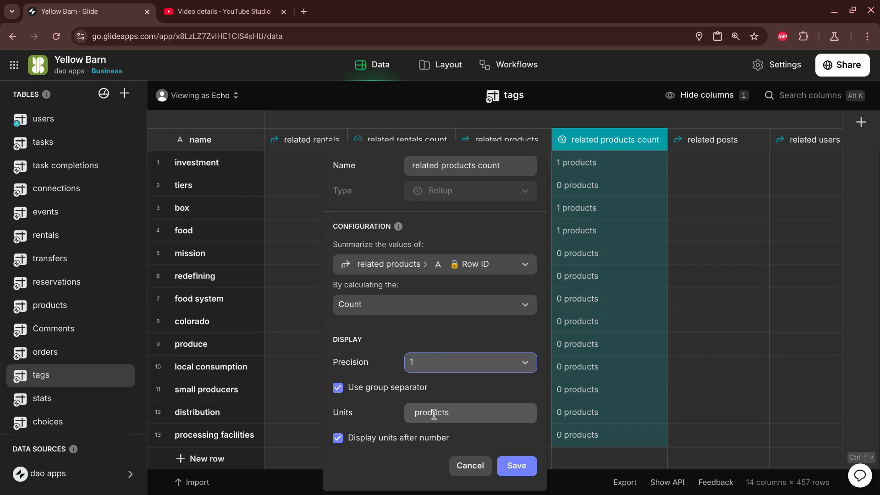
{"action": "left_click", "coordinate": [450, 412]}
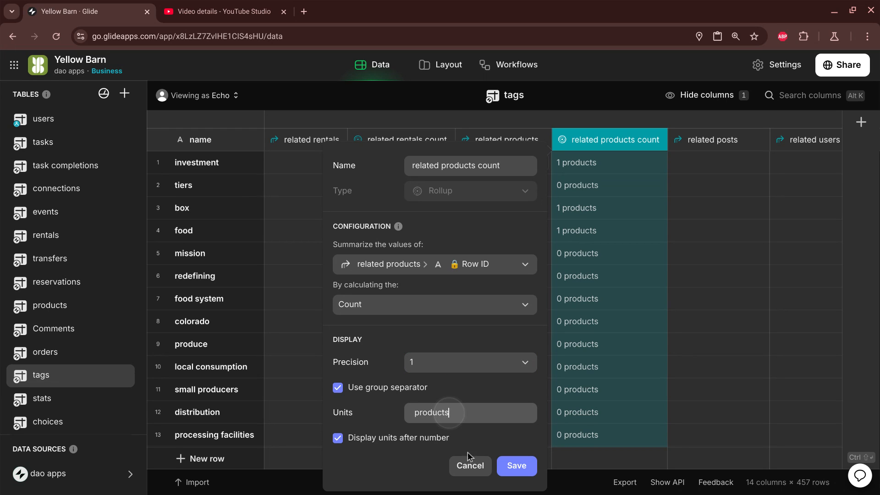
{"action": "left_click", "coordinate": [471, 466]}
Inspect the related total math column's formula, replacement values and units, leaving its settings unsaved.
{"action": "scroll", "coordinate": [647, 246], "scroll_direction": "right", "scroll_amount": 8}
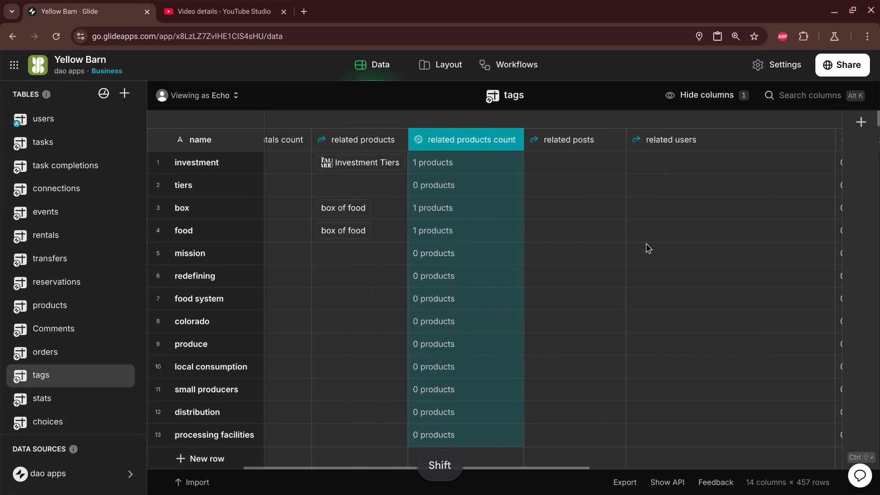
{"action": "scroll", "coordinate": [648, 249], "scroll_direction": "right", "scroll_amount": 5}
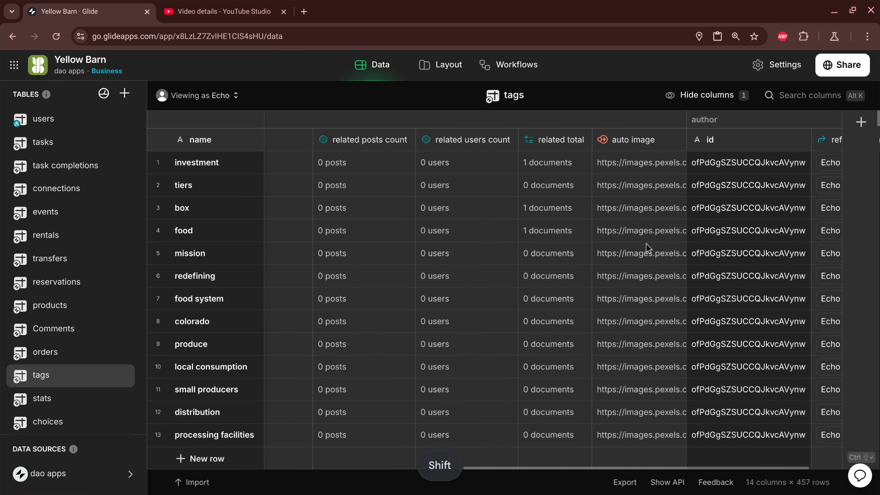
{"action": "left_click", "coordinate": [543, 140]}
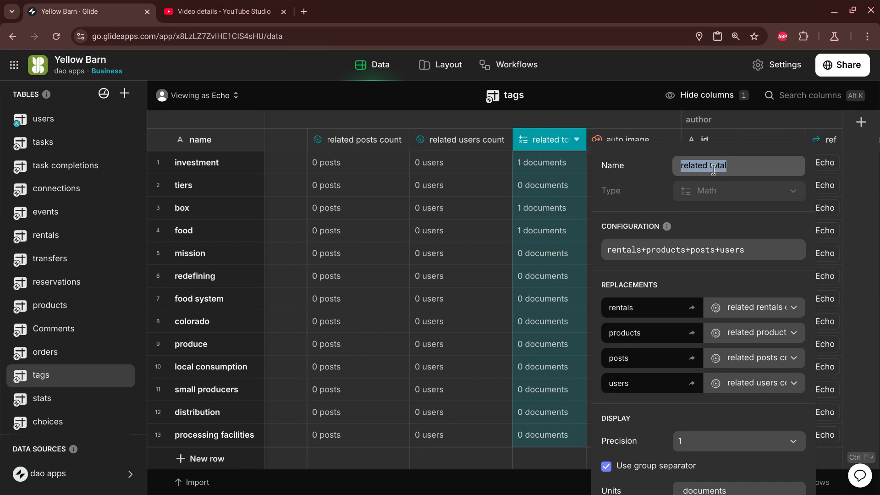
{"action": "left_click", "coordinate": [712, 196]}
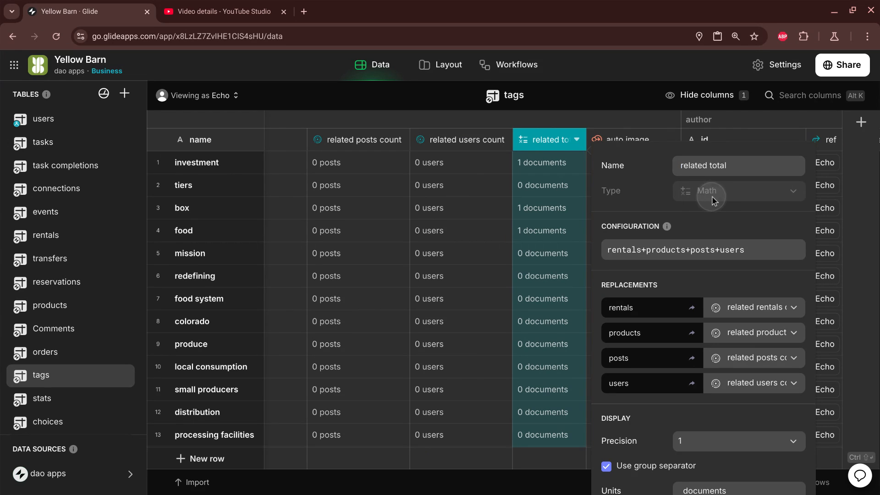
{"action": "triple_click", "coordinate": [622, 250]}
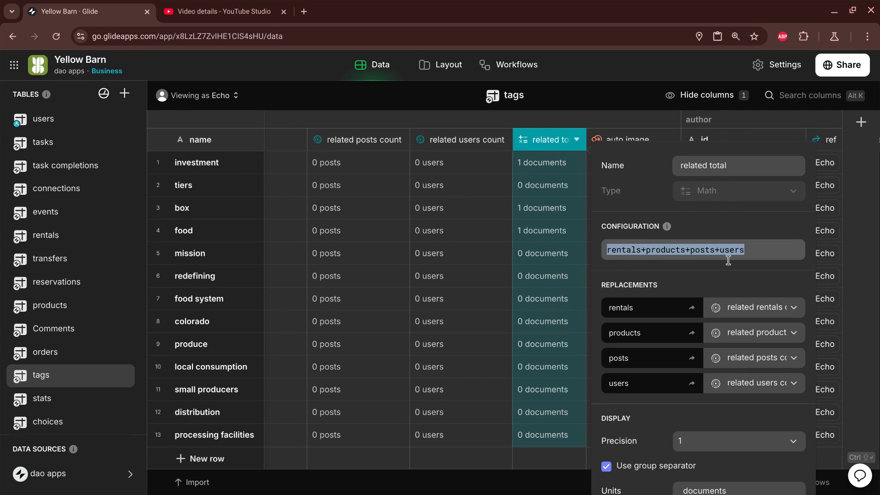
{"action": "left_click", "coordinate": [753, 308]}
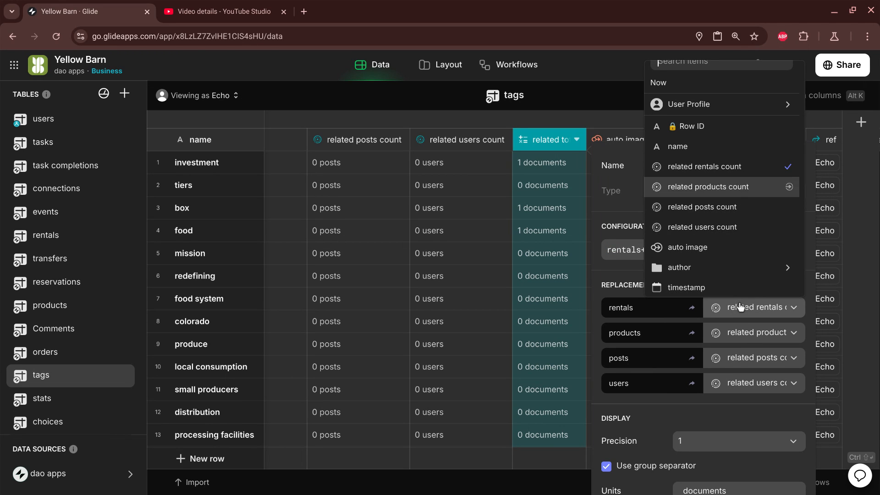
{"action": "left_click", "coordinate": [741, 308]}
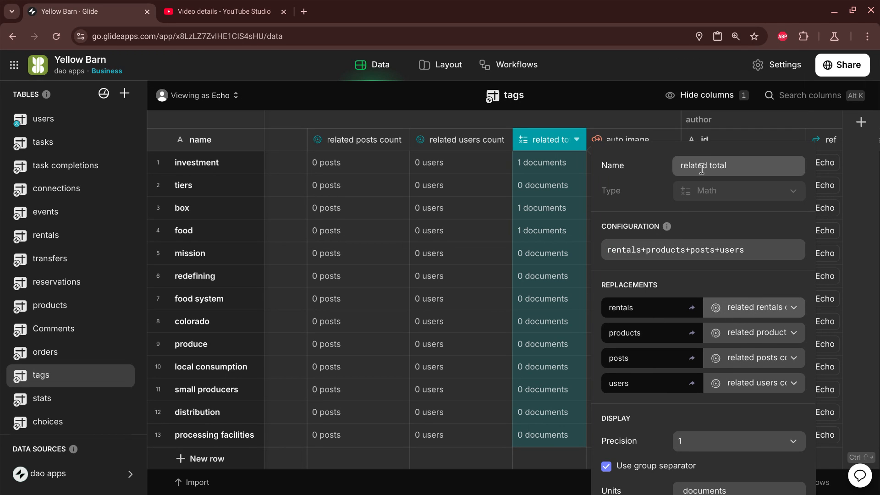
{"action": "scroll", "coordinate": [716, 267], "scroll_direction": "down", "scroll_amount": 2}
{"action": "double_click", "coordinate": [701, 426]}
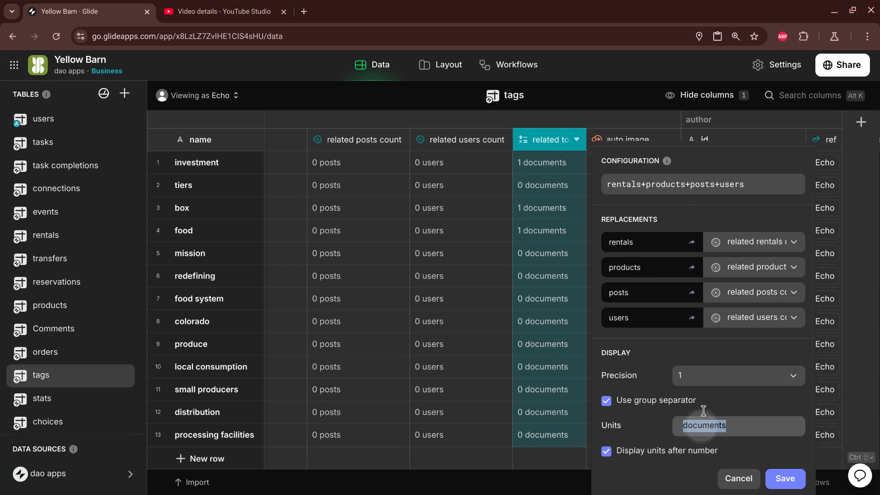
{"action": "left_click", "coordinate": [745, 479]}
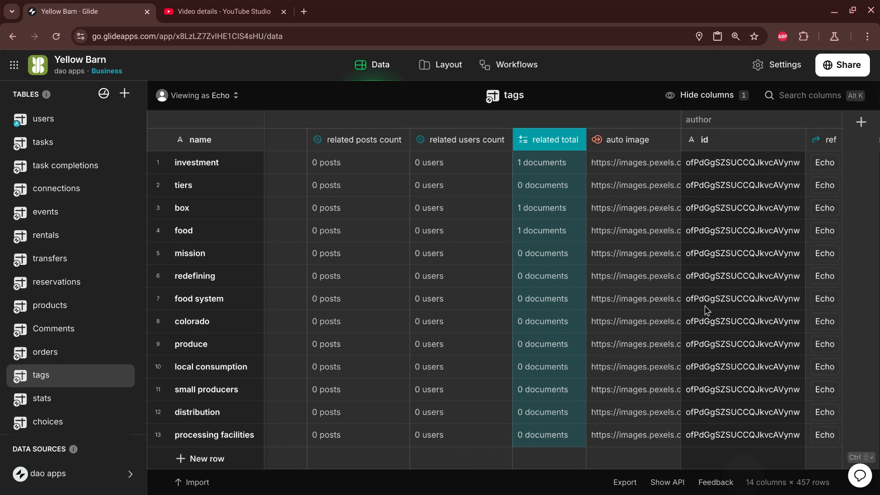
Inspect the auto image column's stock photo keywords and result options, leaving its settings unsaved.
{"action": "left_click", "coordinate": [635, 141]}
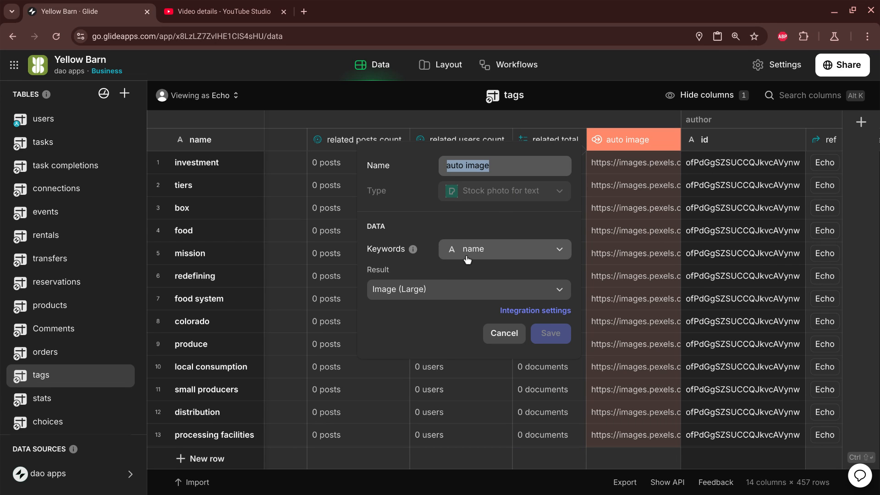
{"action": "left_click", "coordinate": [397, 288]}
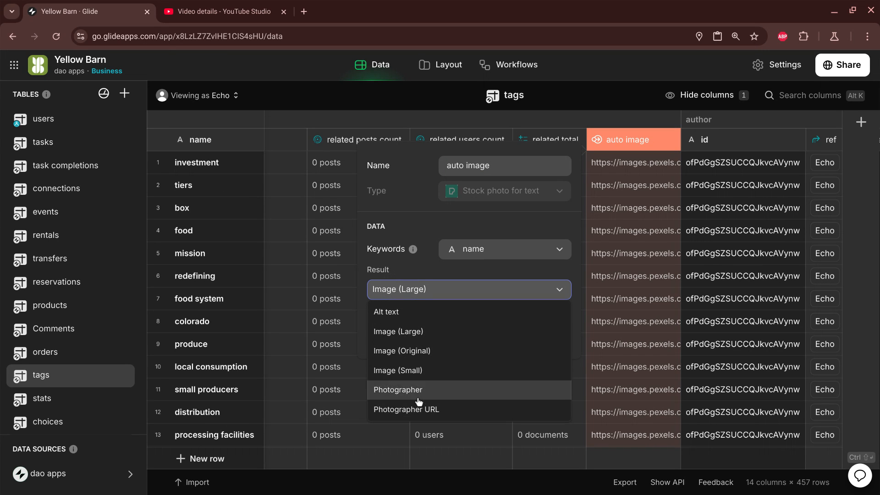
{"action": "left_click", "coordinate": [424, 290]}
{"action": "left_click", "coordinate": [494, 336]}
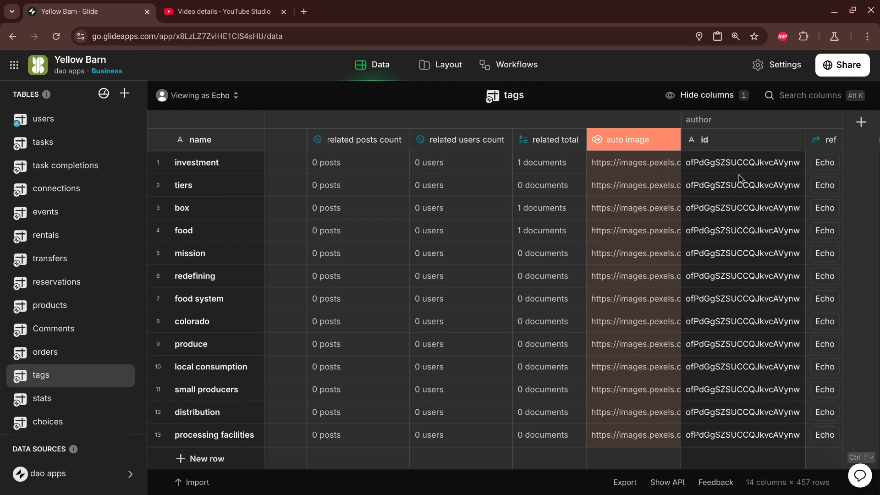
Open the tags page in the layout editor with the preview's sidebar collapsed, and inspect its tags collection and container settings.
{"action": "left_click", "coordinate": [458, 75]}
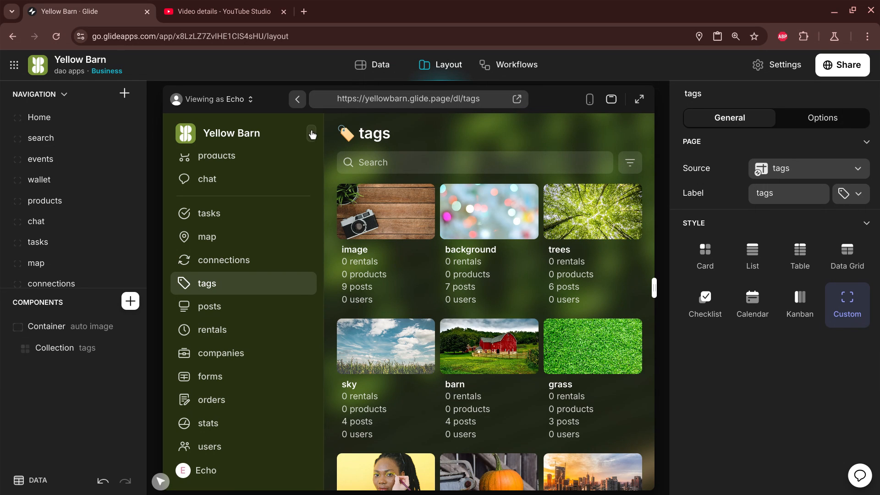
{"action": "left_click", "coordinate": [311, 133]}
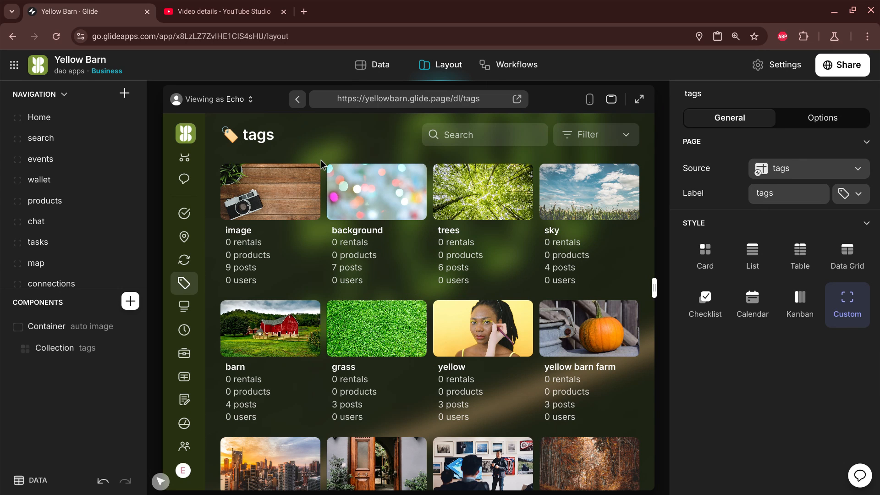
{"action": "left_click", "coordinate": [55, 353]}
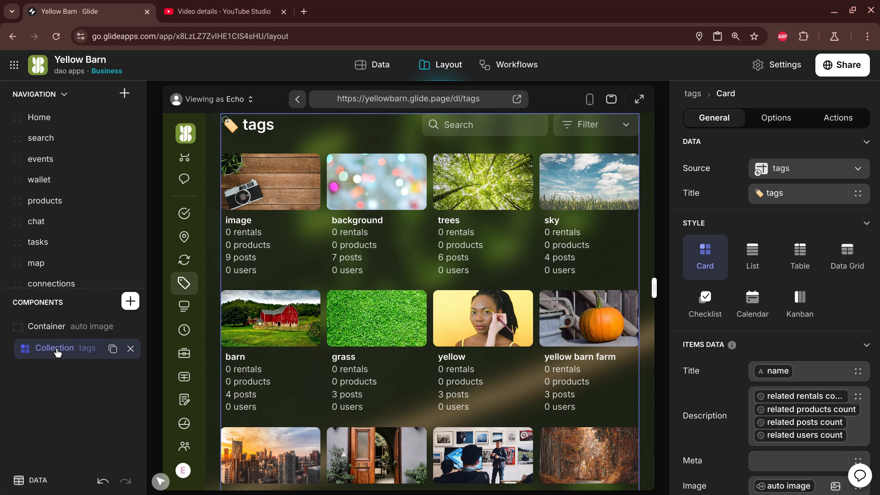
{"action": "left_click", "coordinate": [55, 327]}
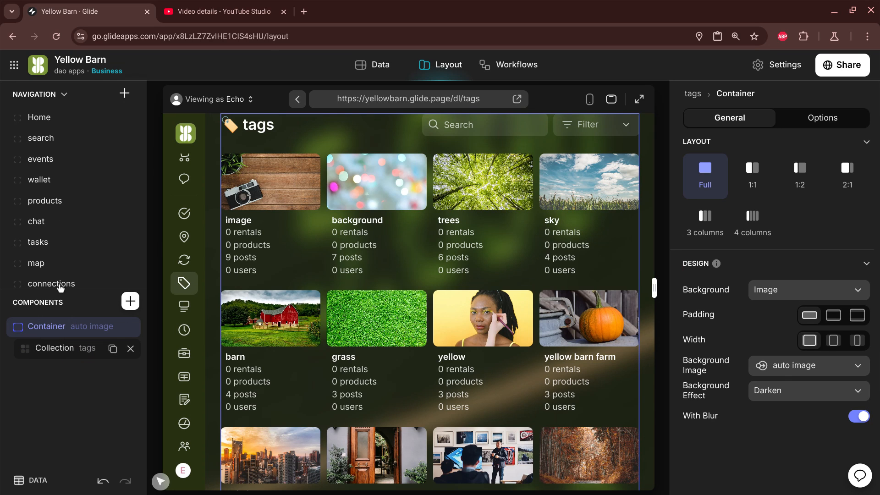
{"action": "left_click", "coordinate": [37, 94]}
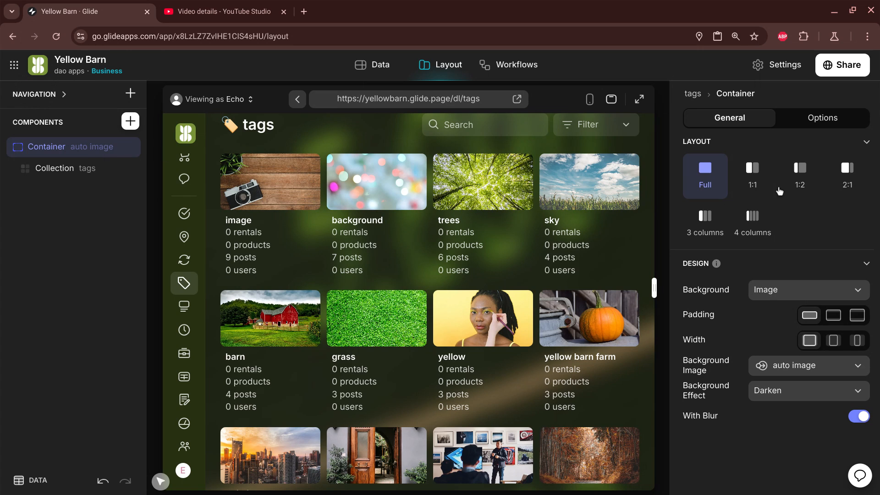
Try the 1:1, 1:2 and 2:1 layouts on the tags page container and return it to Full.
{"action": "left_click", "coordinate": [760, 187]}
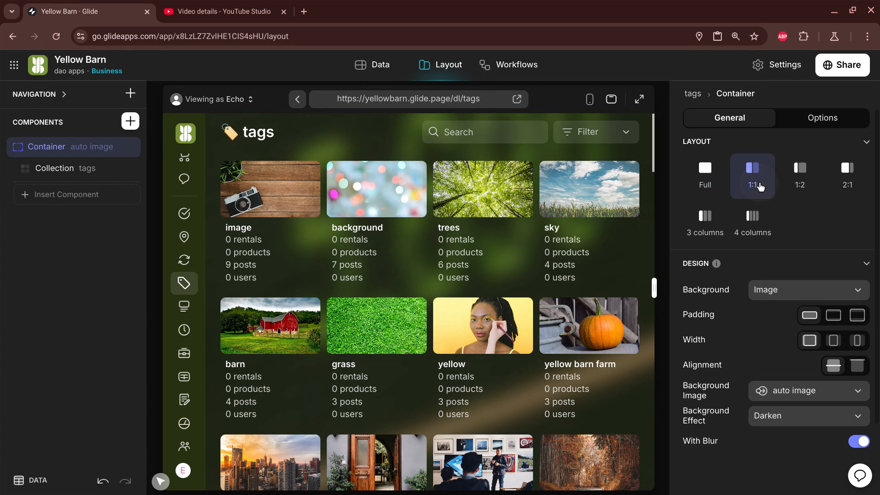
{"action": "left_click", "coordinate": [799, 181]}
{"action": "left_click", "coordinate": [847, 180]}
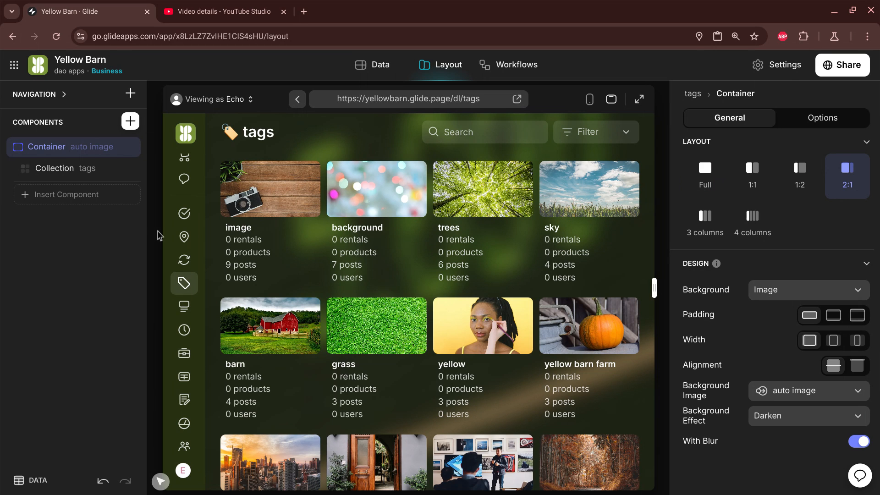
{"action": "left_click", "coordinate": [704, 181]}
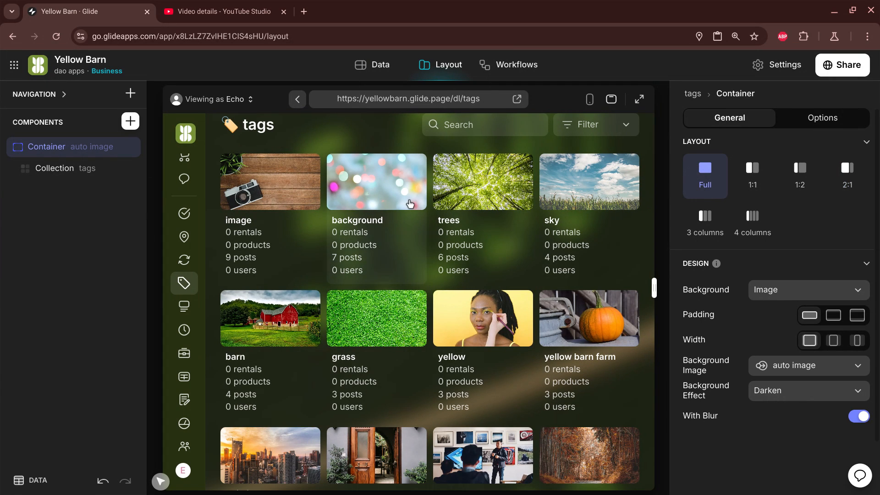
Try a Dark background on the container, return it to Image, and look through the background image sources, keeping auto image.
{"action": "left_click", "coordinate": [780, 292]}
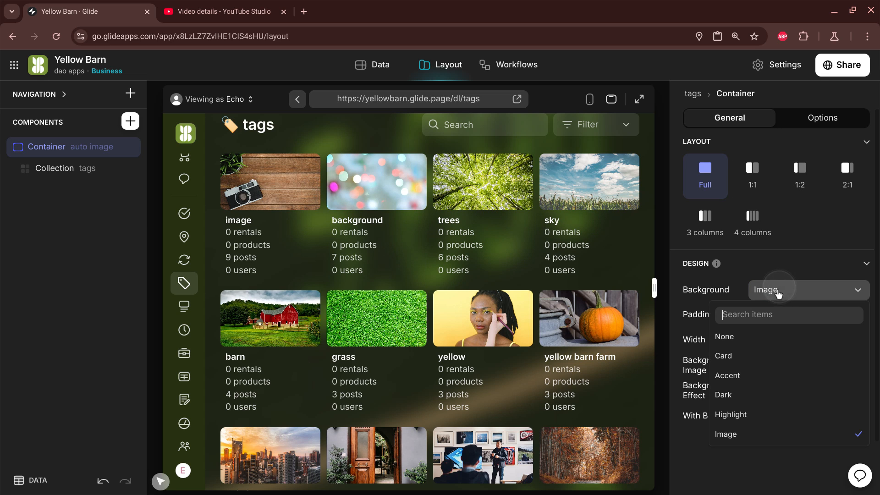
{"action": "left_click", "coordinate": [757, 397]}
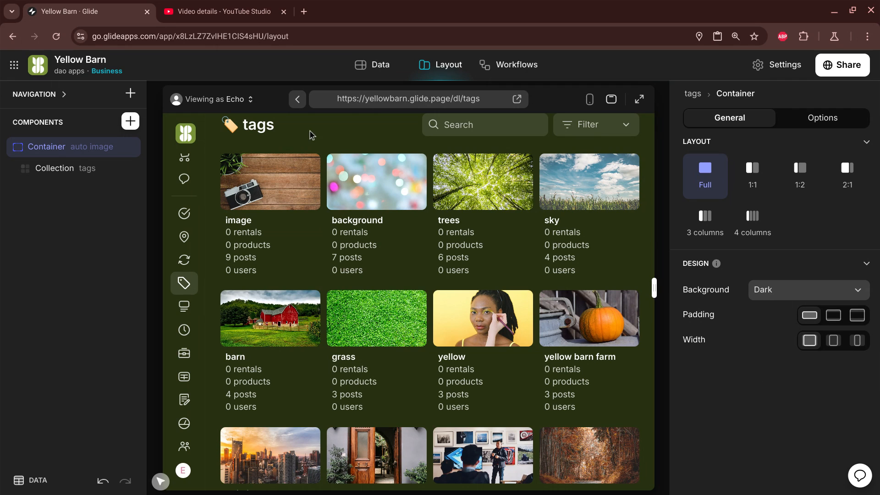
{"action": "left_click", "coordinate": [770, 290]}
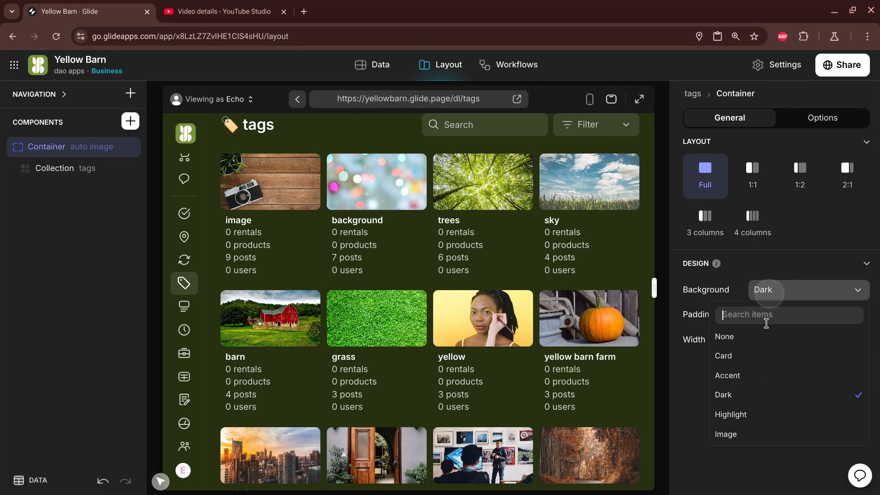
{"action": "left_click", "coordinate": [761, 432]}
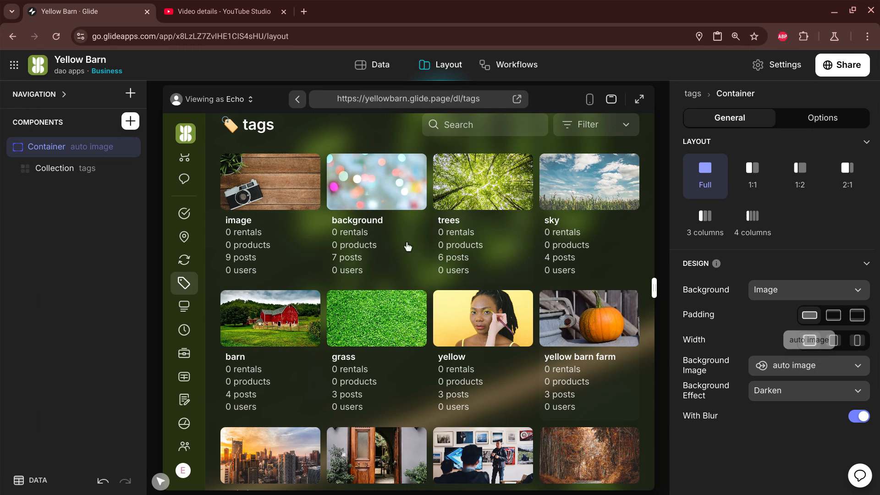
{"action": "left_click", "coordinate": [819, 369]}
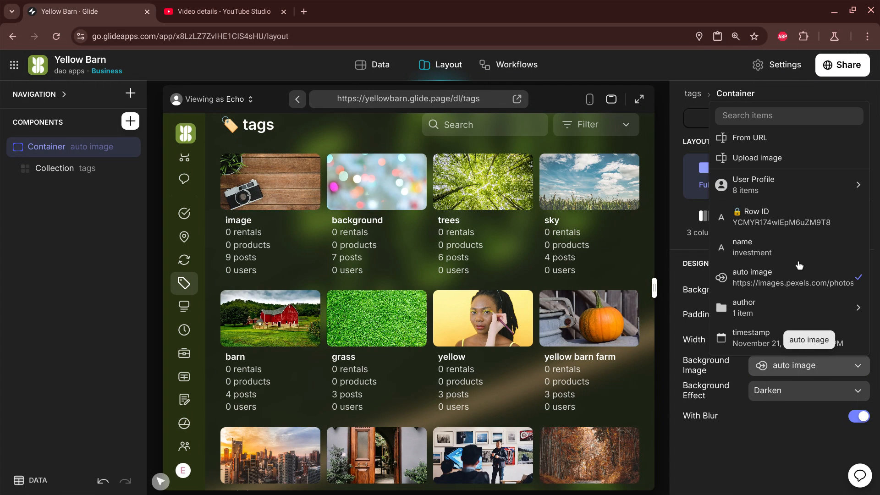
{"action": "left_click", "coordinate": [796, 375]}
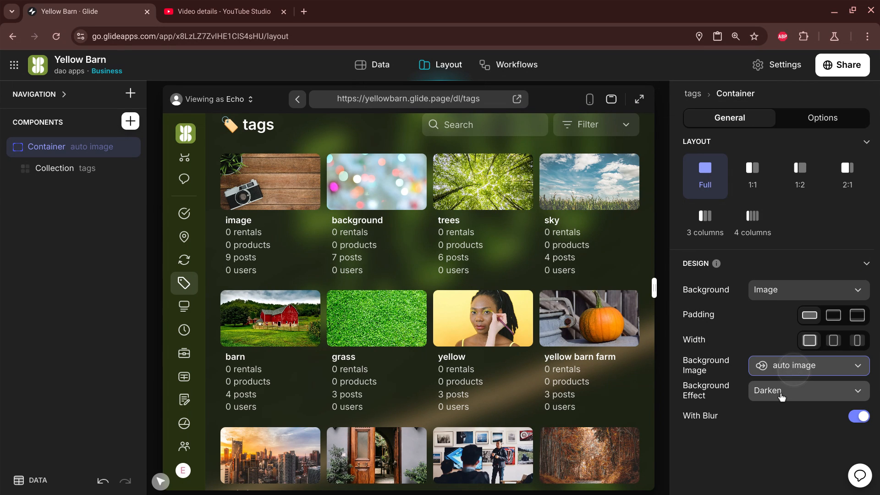
Try the Lighten and None background effects on the container and return it to Darken with blur on.
{"action": "left_click", "coordinate": [779, 391]}
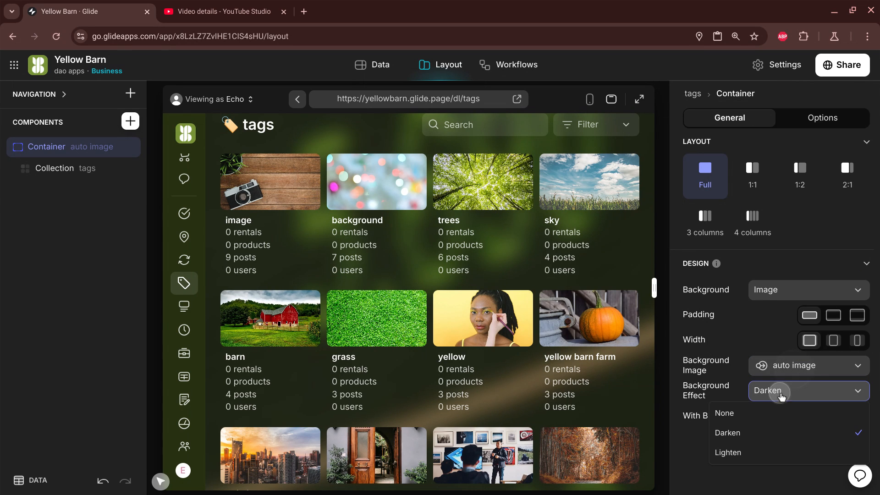
{"action": "left_click", "coordinate": [762, 452]}
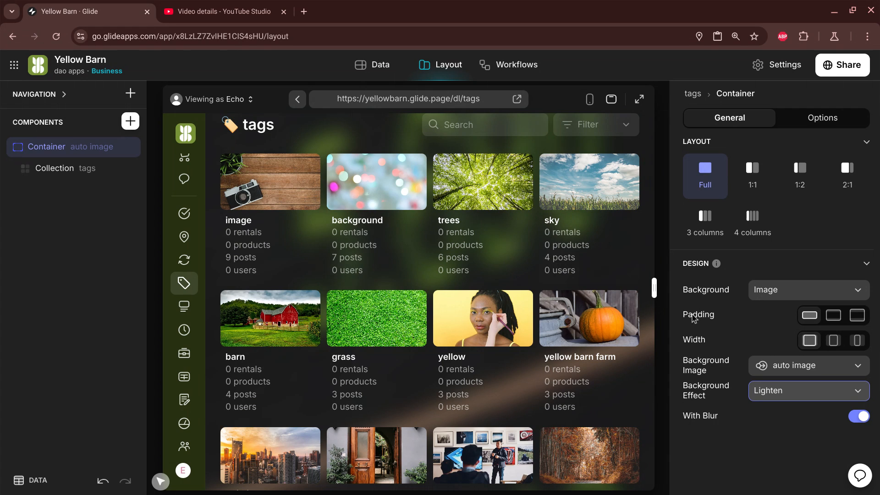
{"action": "left_click", "coordinate": [832, 402]}
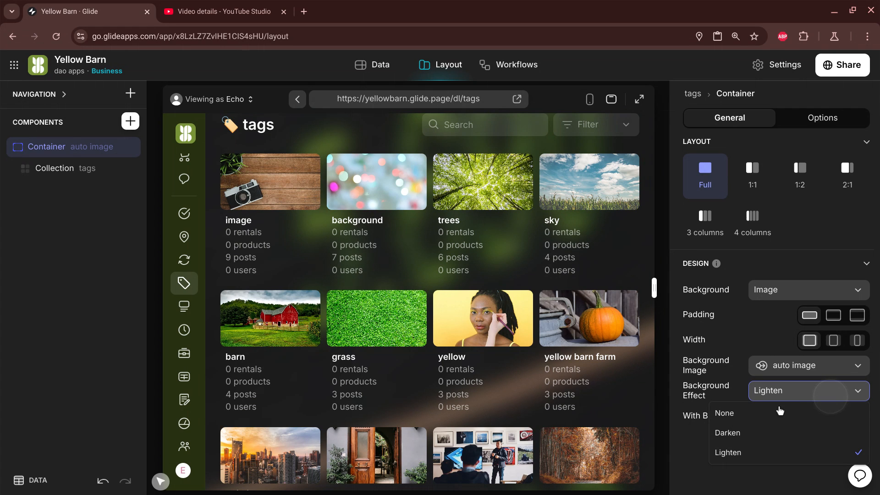
{"action": "left_click", "coordinate": [776, 414]}
{"action": "left_click", "coordinate": [785, 401]}
{"action": "left_click", "coordinate": [766, 429]}
{"action": "left_click", "coordinate": [705, 412]}
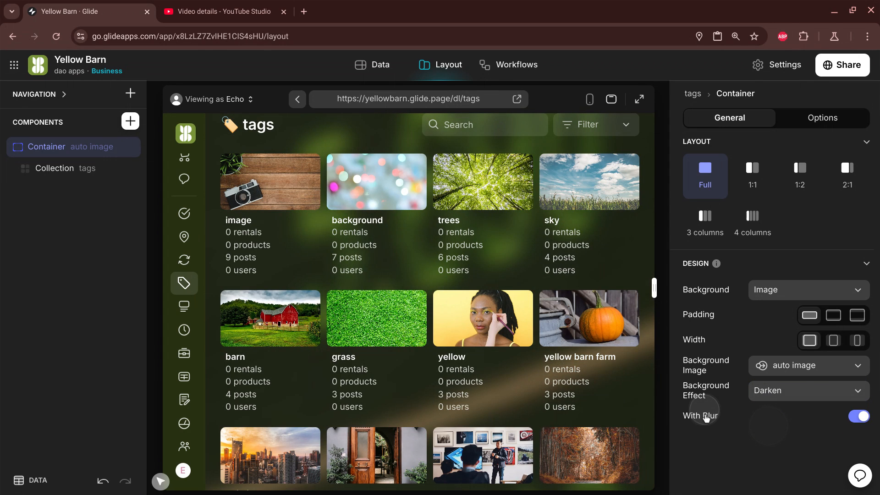
{"action": "left_click", "coordinate": [705, 420]}
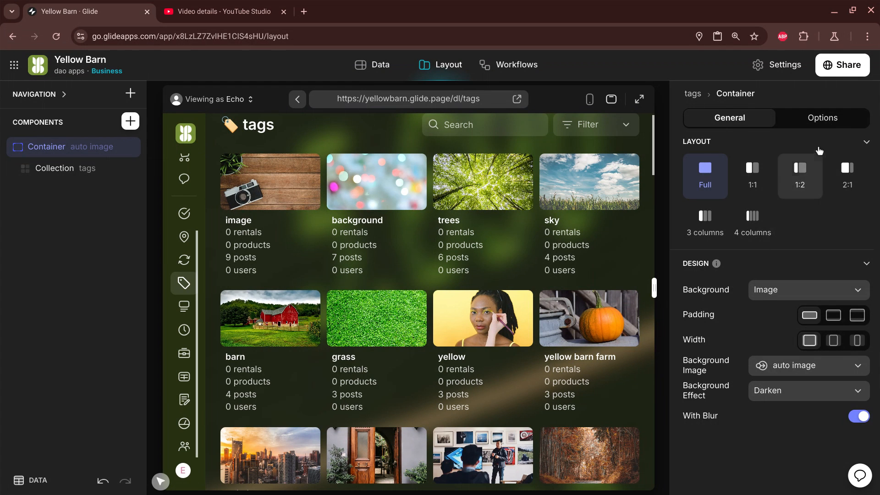
Try a visibility condition on the tags page container that shows it when the User Profile's Row ID is empty.
{"action": "left_click", "coordinate": [831, 119]}
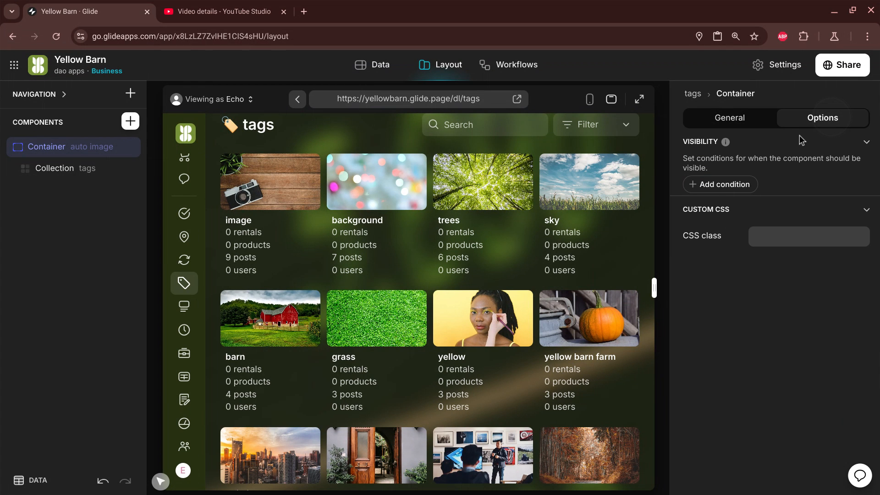
{"action": "left_click", "coordinate": [714, 184]}
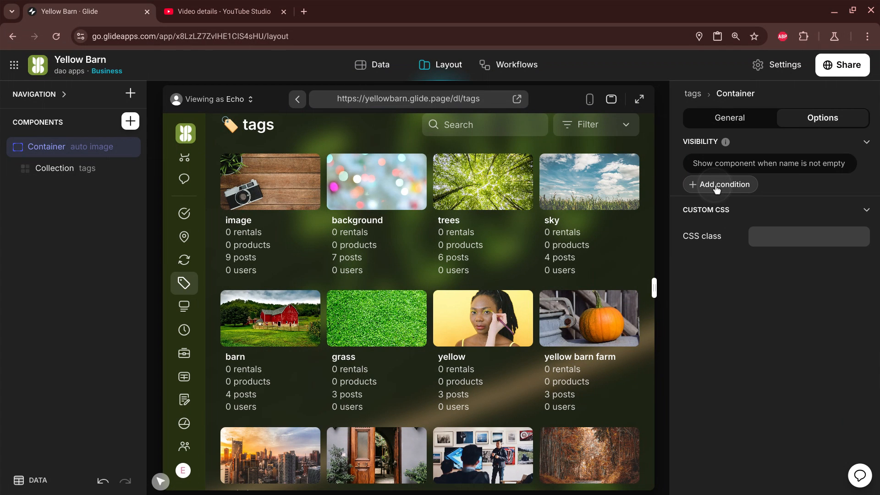
{"action": "left_click", "coordinate": [731, 167]}
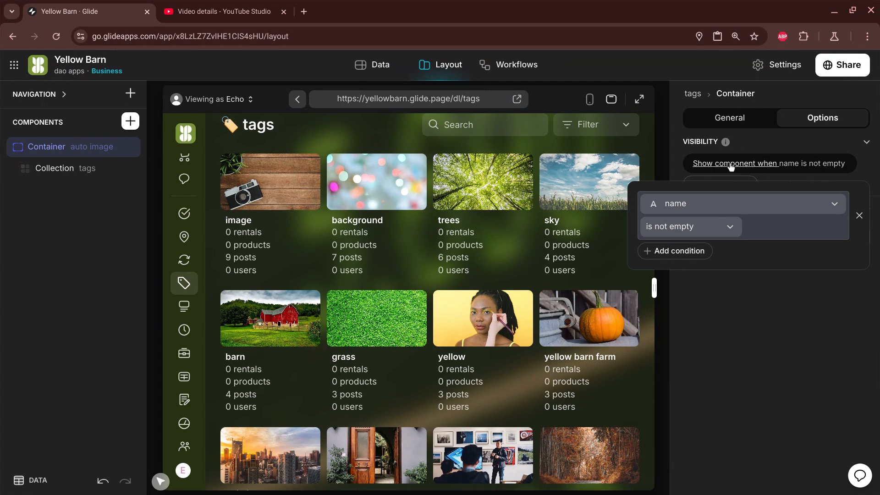
{"action": "left_click", "coordinate": [716, 213]}
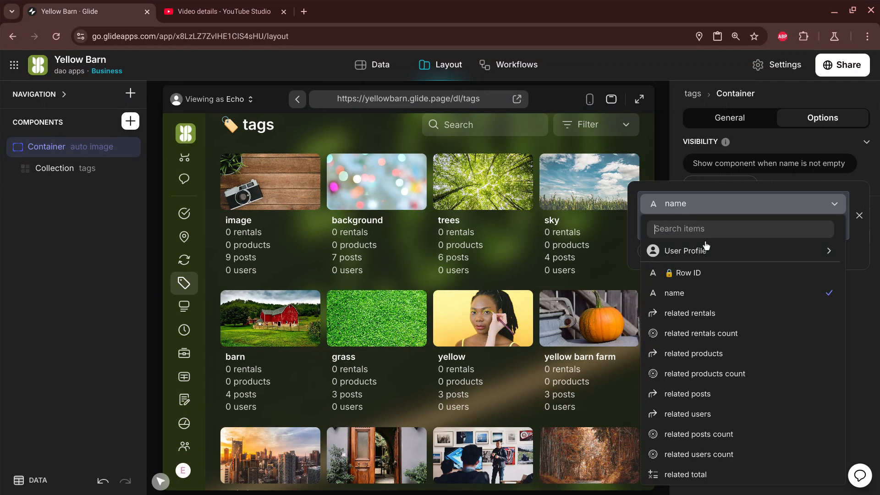
{"action": "mouse_move", "coordinate": [668, 251]}
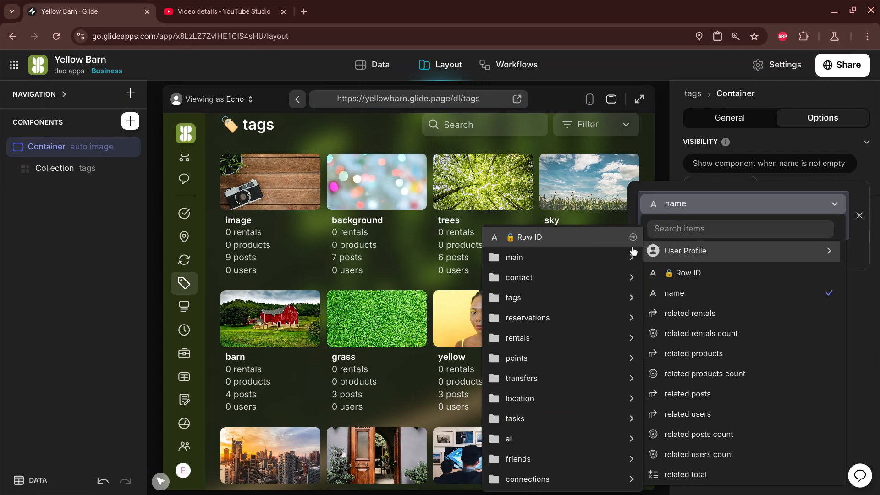
{"action": "left_click", "coordinate": [606, 246]}
{"action": "left_click", "coordinate": [712, 237]}
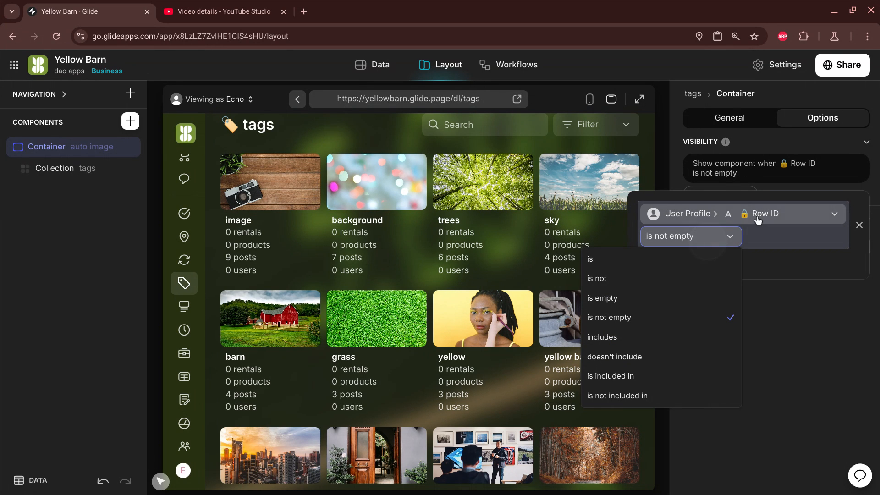
{"action": "left_click", "coordinate": [675, 302]}
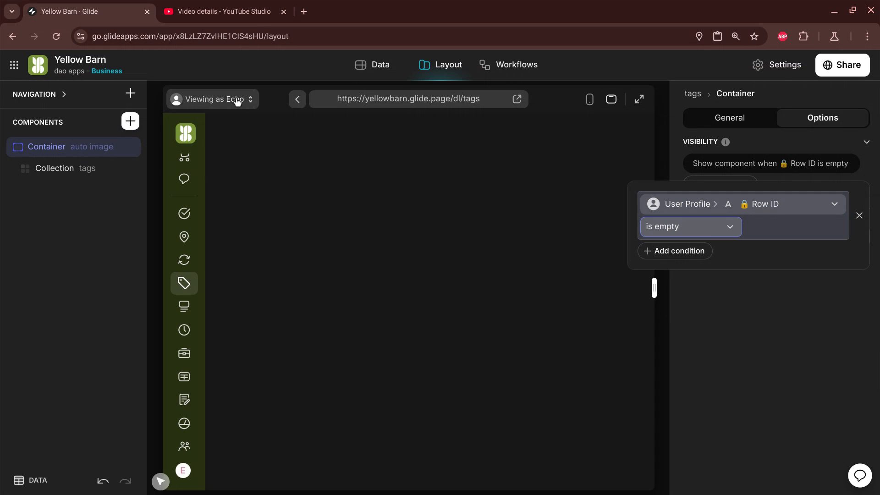
Preview the tags page as Anyone and return the preview to viewing as Echo.
{"action": "left_click", "coordinate": [217, 100]}
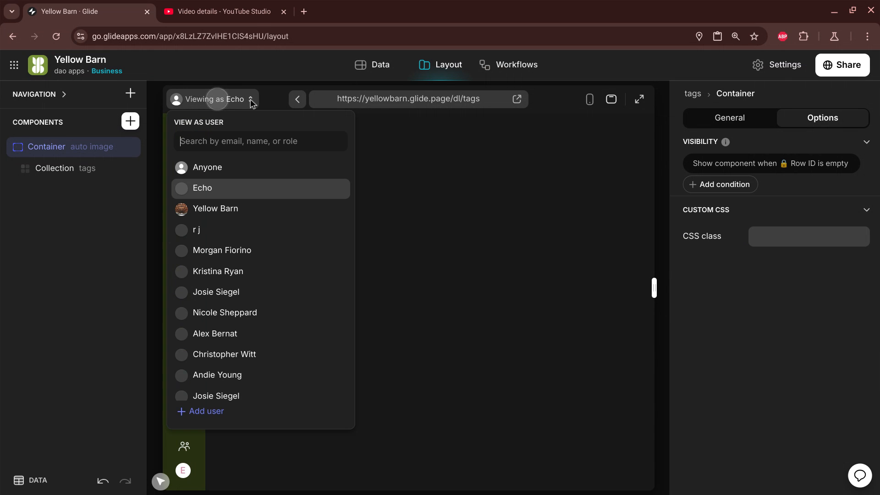
{"action": "left_click", "coordinate": [219, 170]}
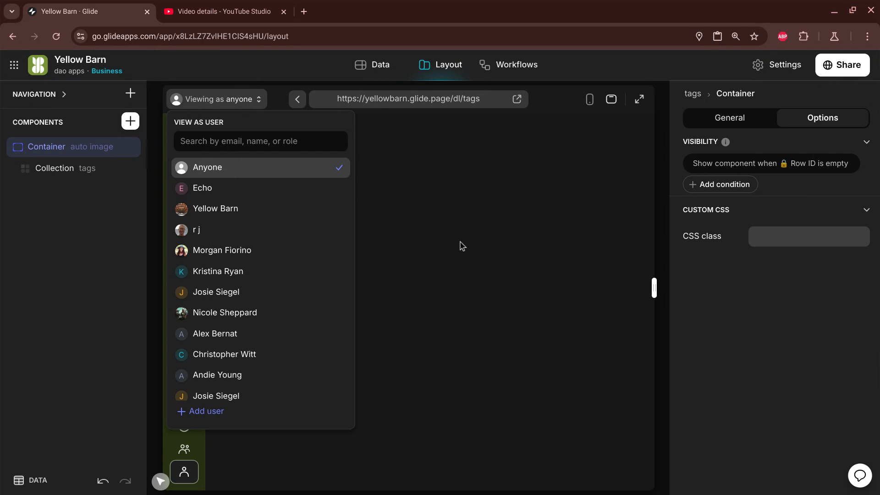
{"action": "left_click", "coordinate": [275, 188]}
{"action": "left_click", "coordinate": [411, 186]}
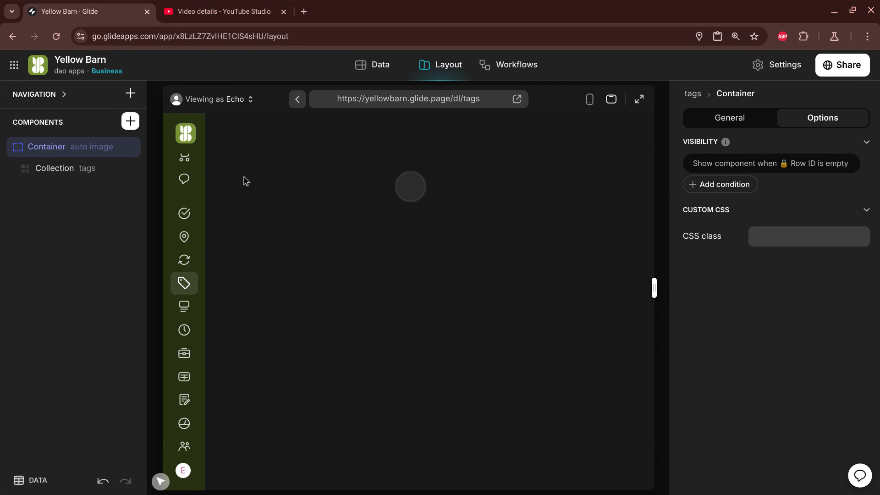
Undo the is empty change, remove the container's Row ID visibility condition and return to the general settings.
{"action": "left_click", "coordinate": [103, 480]}
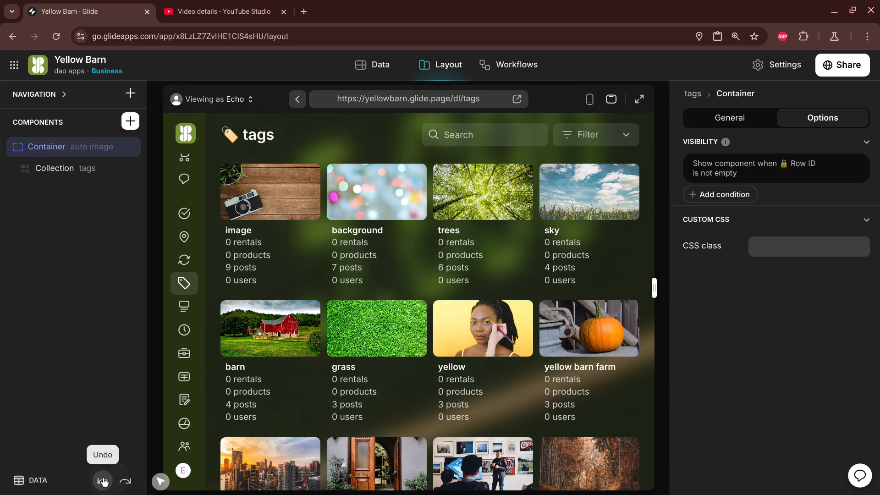
{"action": "left_click", "coordinate": [717, 174]}
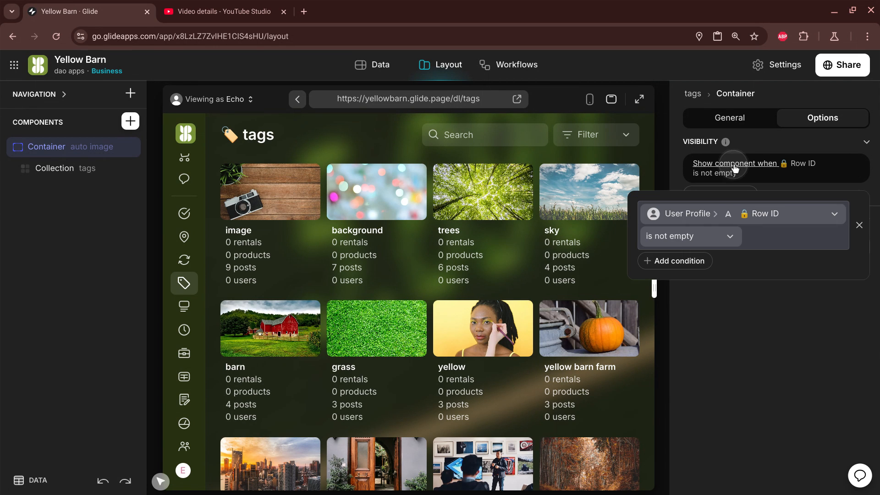
{"action": "left_click", "coordinate": [859, 226]}
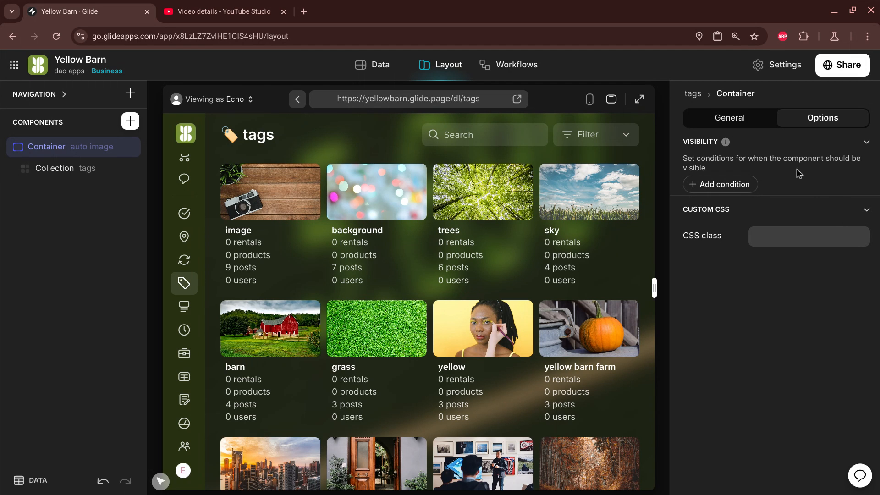
{"action": "left_click", "coordinate": [729, 118]}
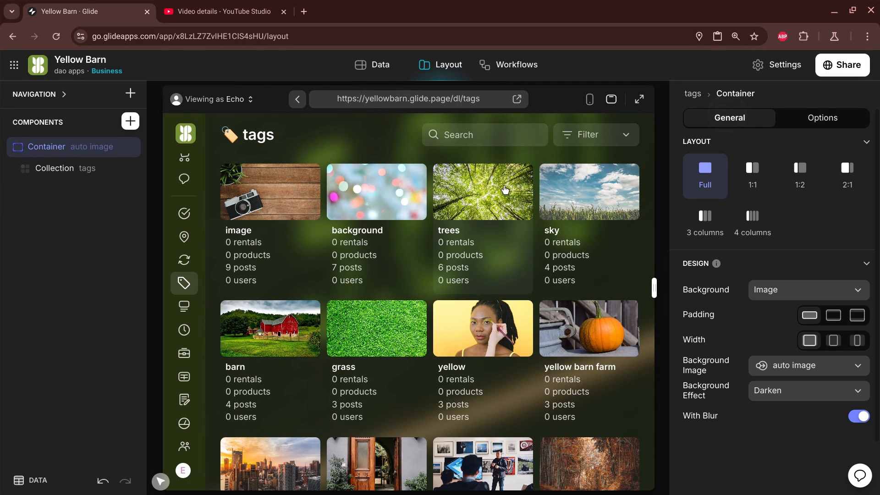
Open the trees tag's details and examine its posts collection settings and the items below the posts.
{"action": "left_click", "coordinate": [477, 195]}
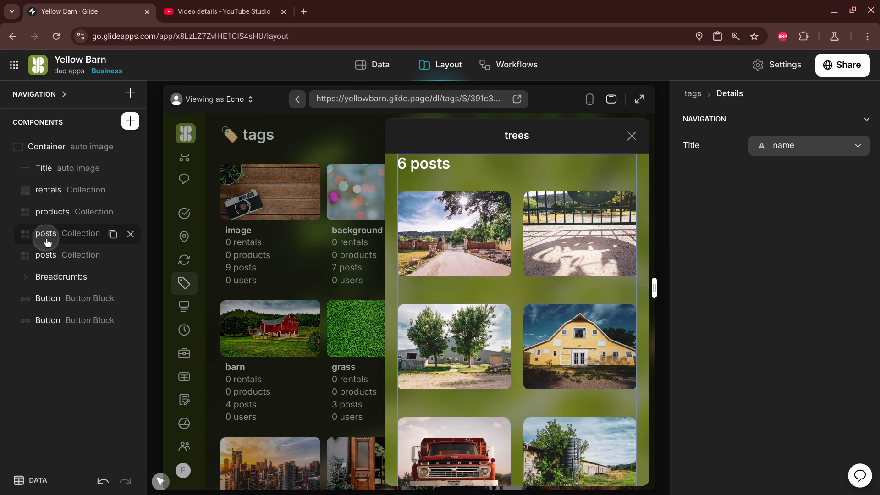
{"action": "left_click", "coordinate": [46, 243]}
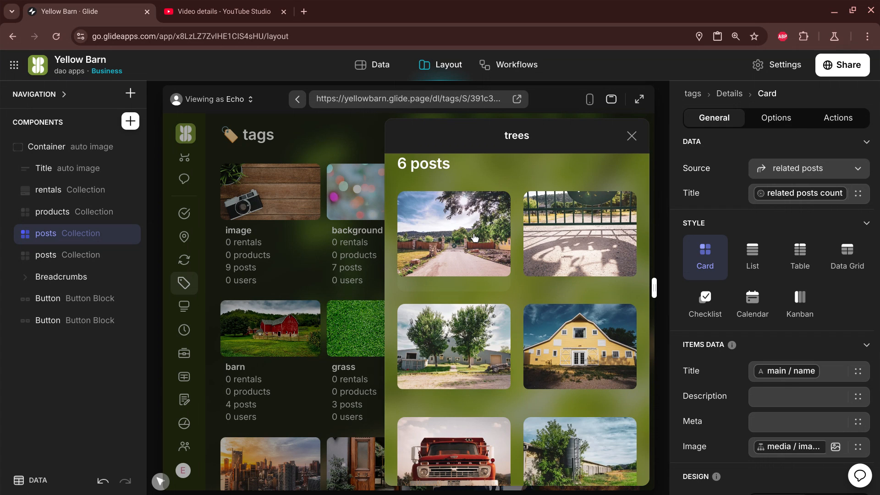
{"action": "scroll", "coordinate": [485, 316], "scroll_direction": "down", "scroll_amount": 4}
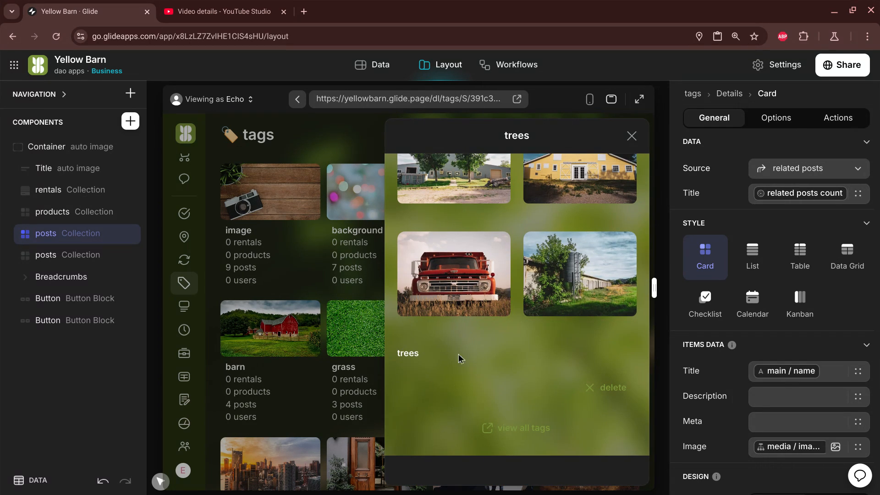
Try the Basic and Tiles styles on the tag details' delete button and return it to Minimal.
{"action": "left_click", "coordinate": [614, 396]}
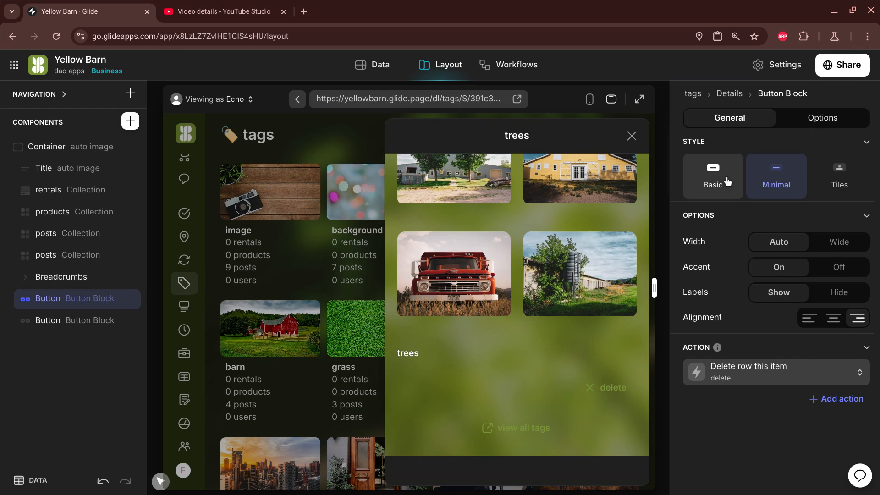
{"action": "left_click", "coordinate": [738, 180]}
{"action": "left_click", "coordinate": [777, 177]}
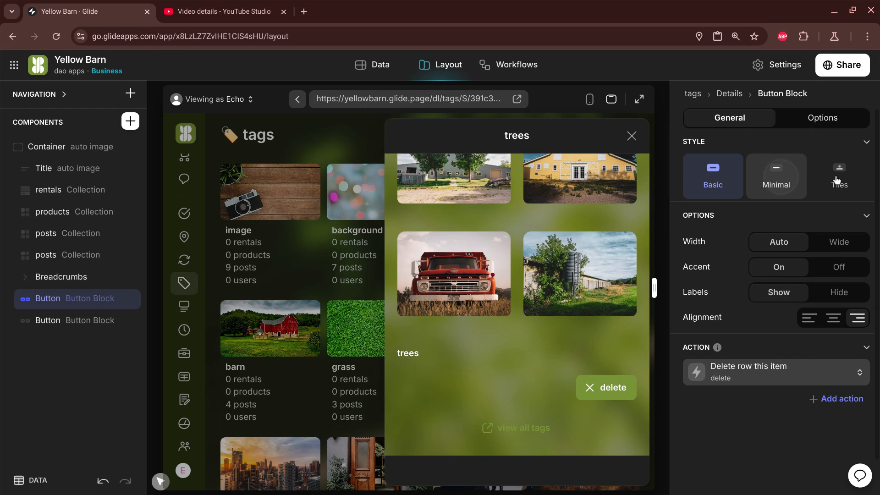
{"action": "left_click", "coordinate": [840, 180]}
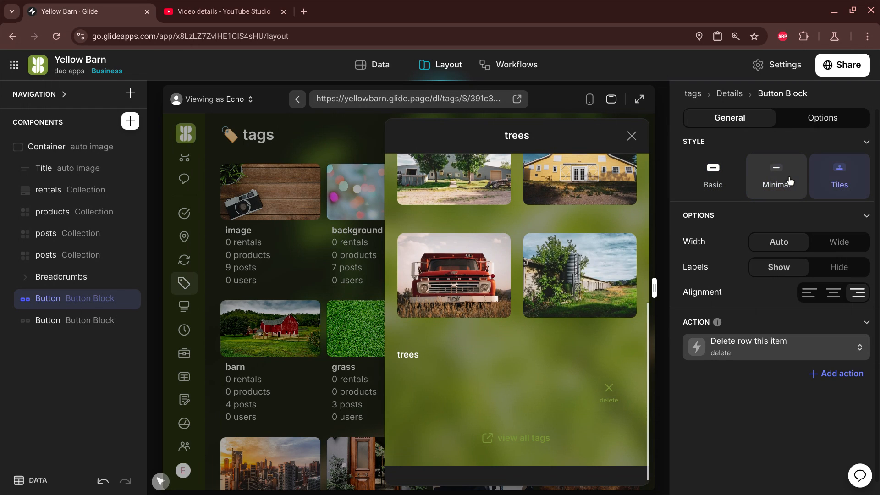
{"action": "left_click", "coordinate": [720, 372]}
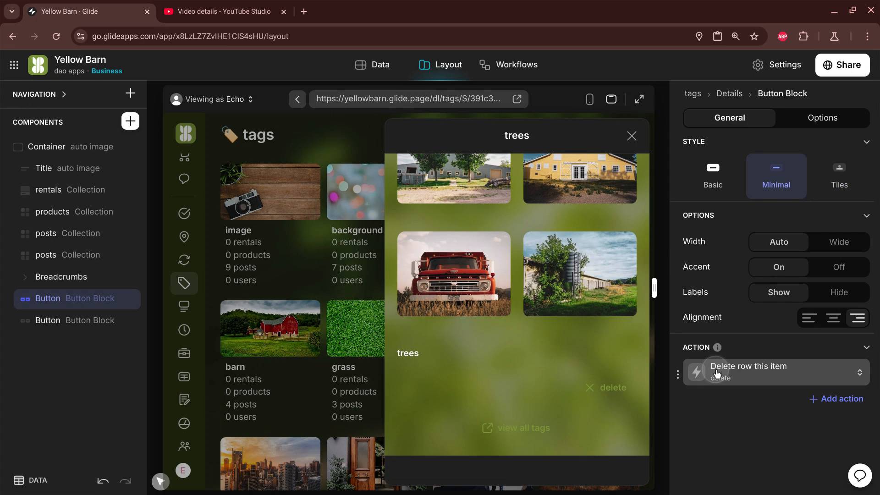
{"action": "left_click", "coordinate": [729, 418]}
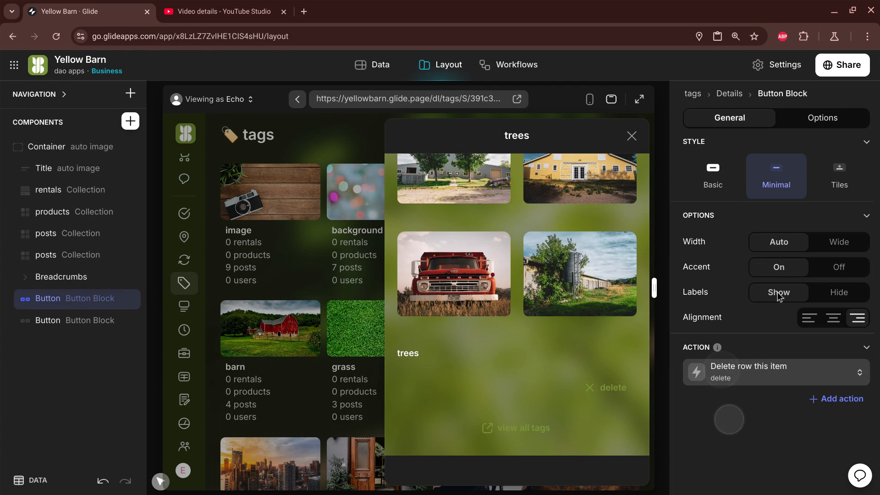
Try Wide width and center alignment on the delete button and return it to Auto width and right alignment.
{"action": "left_click", "coordinate": [826, 244]}
{"action": "left_click", "coordinate": [786, 244]}
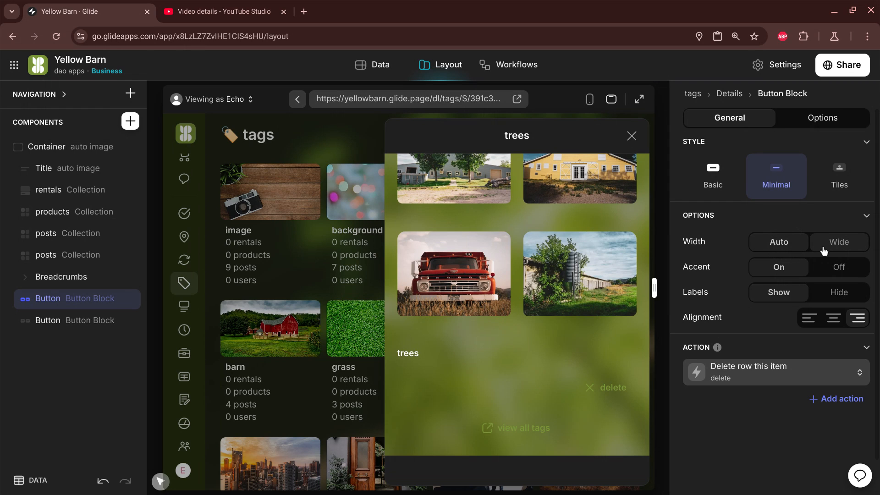
{"action": "left_click", "coordinate": [819, 322]}
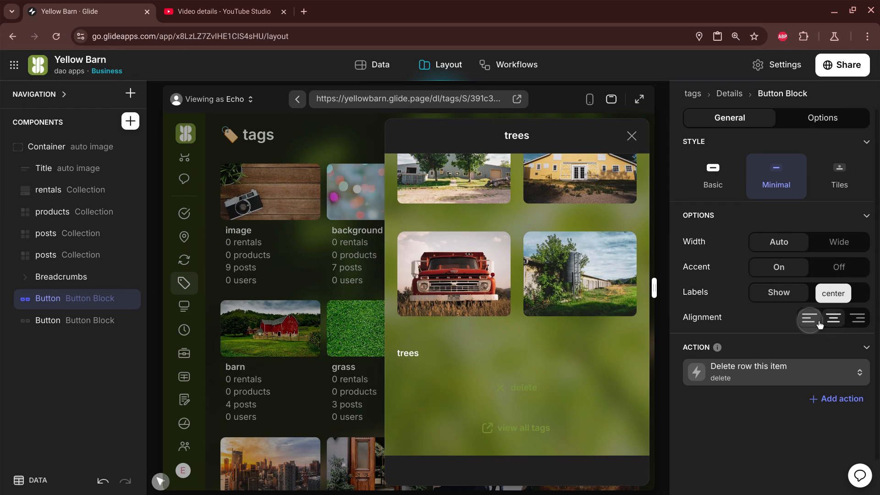
Open the delete button's action configuration and examine the Data, Interaction and AI actions it could run.
{"action": "left_click", "coordinate": [752, 385]}
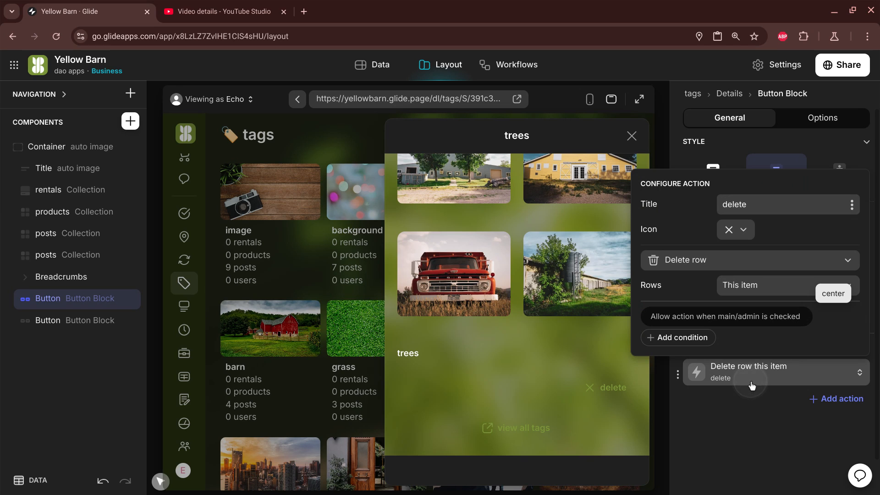
{"action": "double_click", "coordinate": [755, 205]}
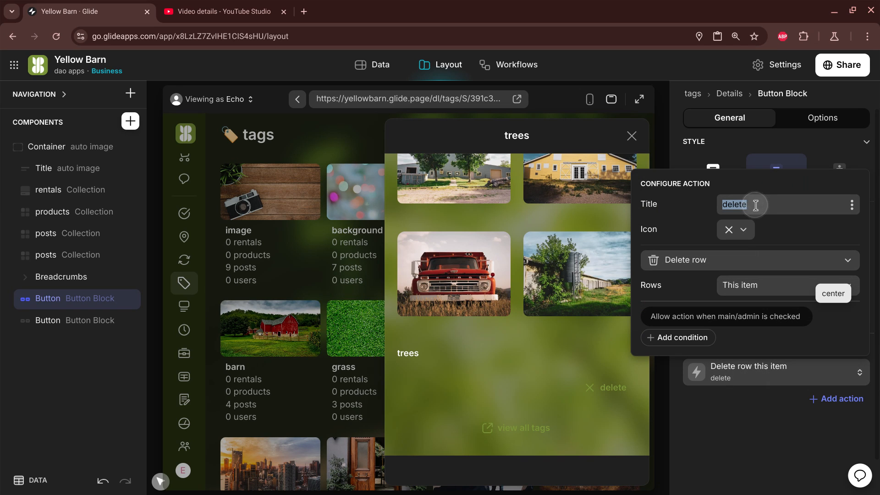
{"action": "left_click", "coordinate": [720, 266]}
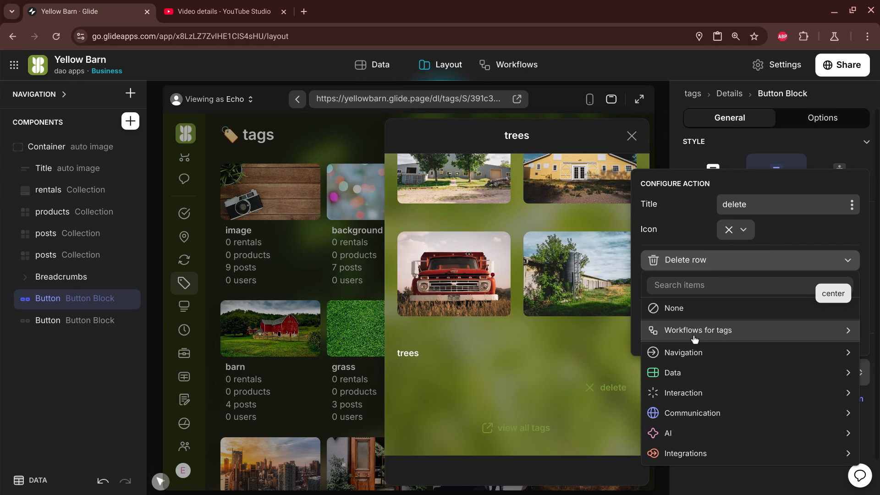
{"action": "mouse_move", "coordinate": [688, 371]}
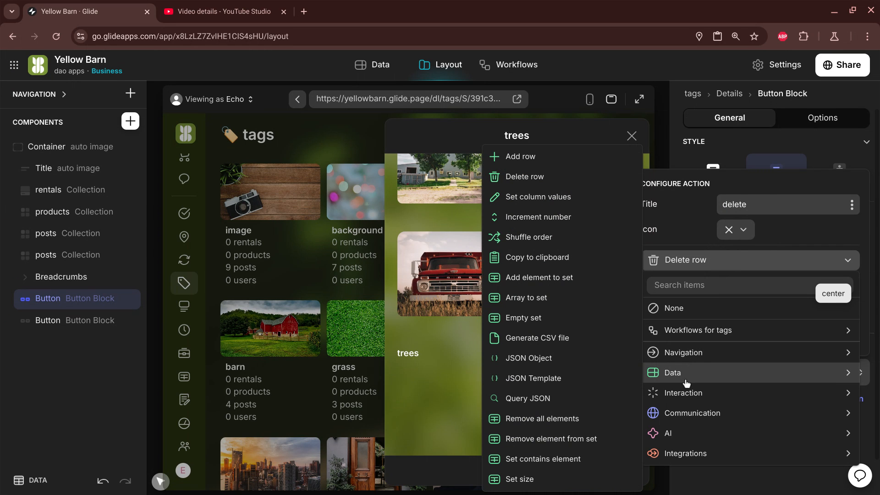
{"action": "mouse_move", "coordinate": [685, 402]}
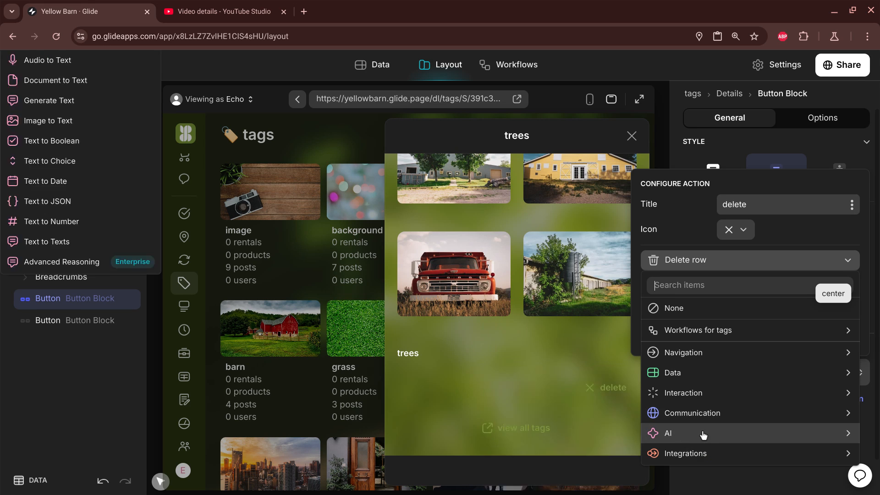
{"action": "mouse_move", "coordinate": [692, 439]}
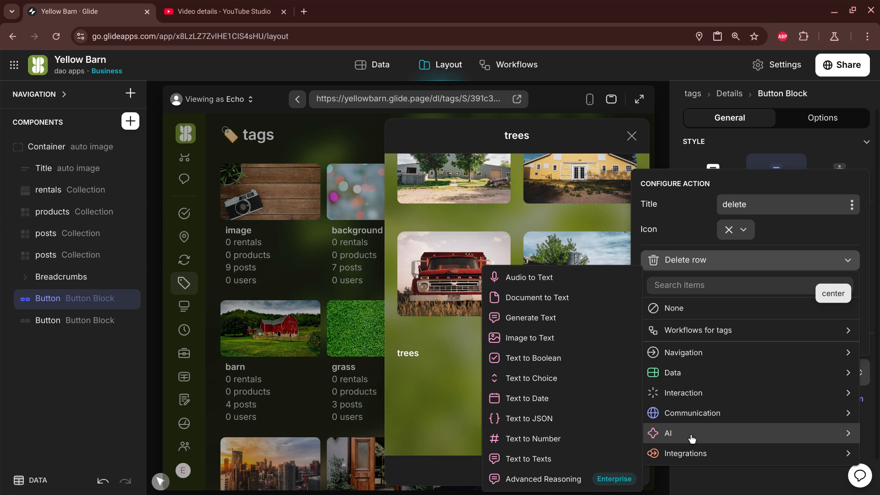
Browse the available Integrations actions, review the Interaction and Data actions again, and keep Delete row as the delete button's action.
{"action": "mouse_move", "coordinate": [691, 456]}
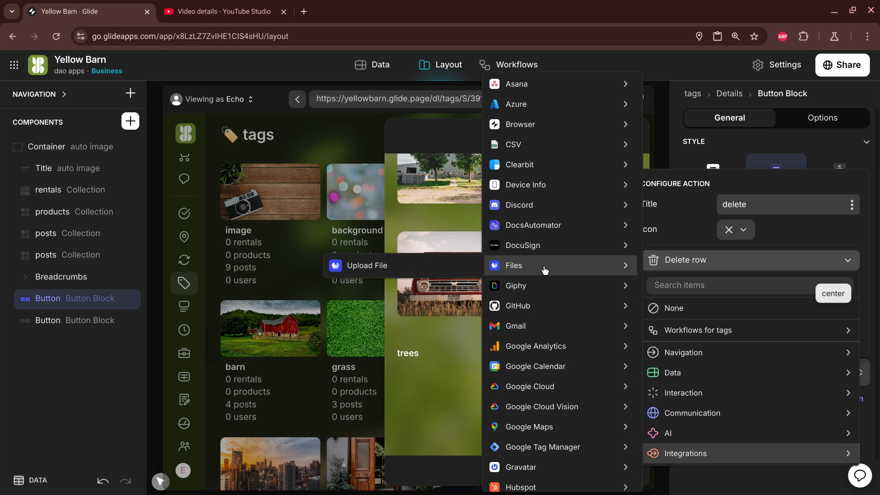
{"action": "mouse_move", "coordinate": [551, 207]}
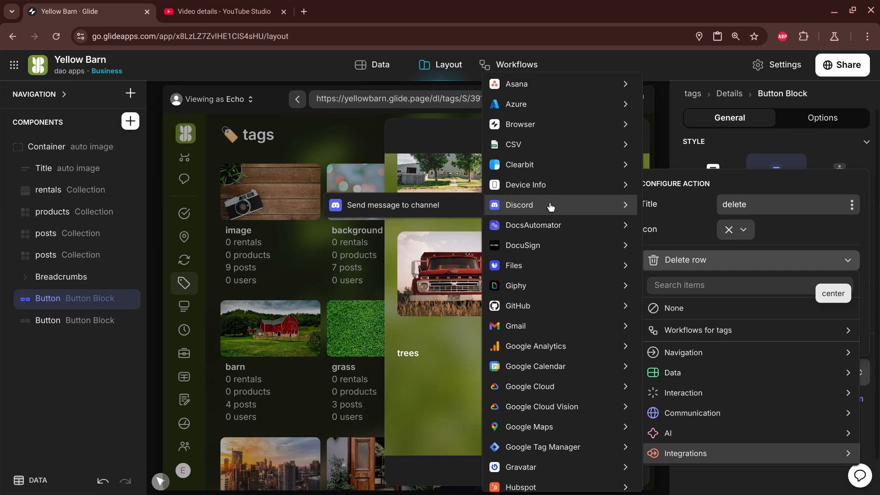
{"action": "scroll", "coordinate": [551, 208], "scroll_direction": "down", "scroll_amount": 8}
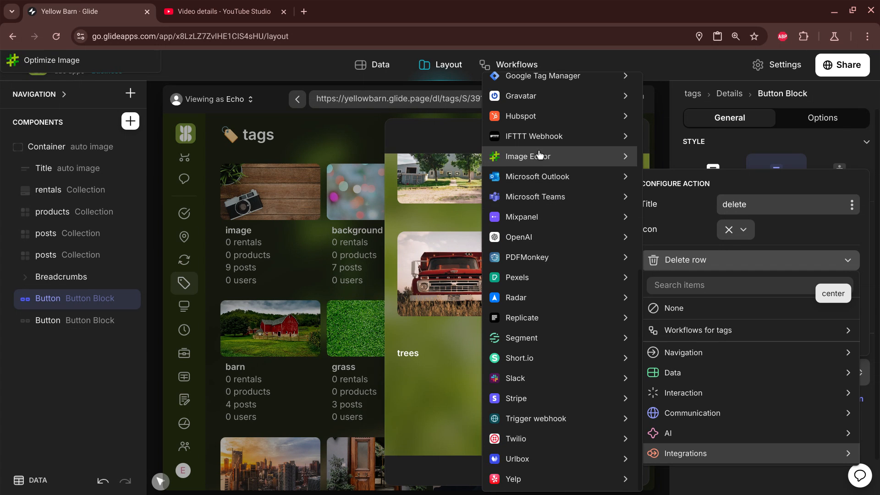
{"action": "scroll", "coordinate": [542, 193], "scroll_direction": "up", "scroll_amount": 8}
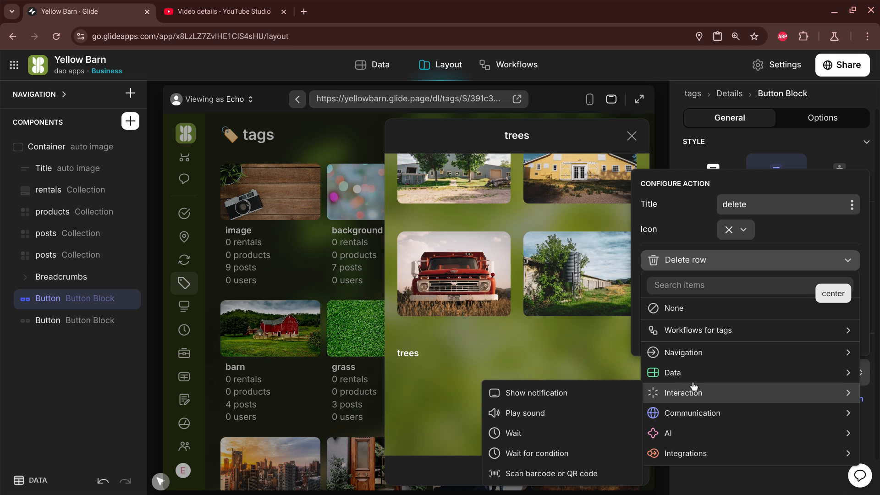
{"action": "mouse_move", "coordinate": [699, 358]}
{"action": "mouse_move", "coordinate": [692, 378]}
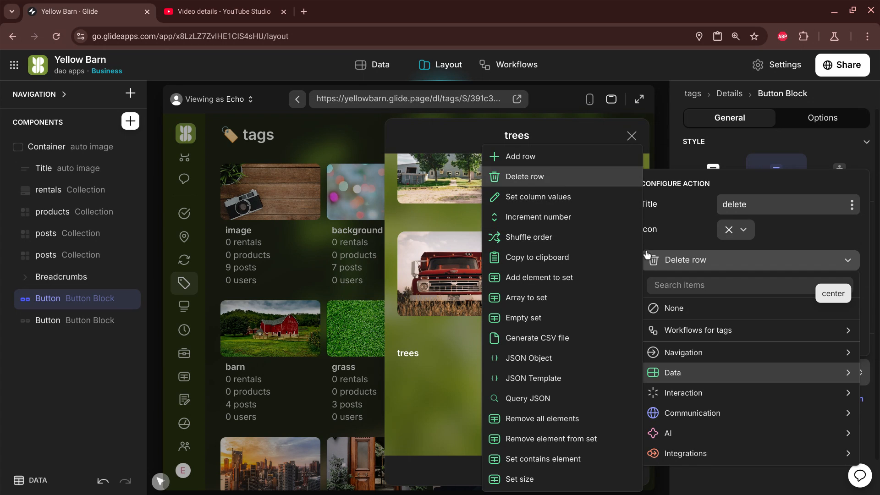
{"action": "left_click", "coordinate": [729, 265]}
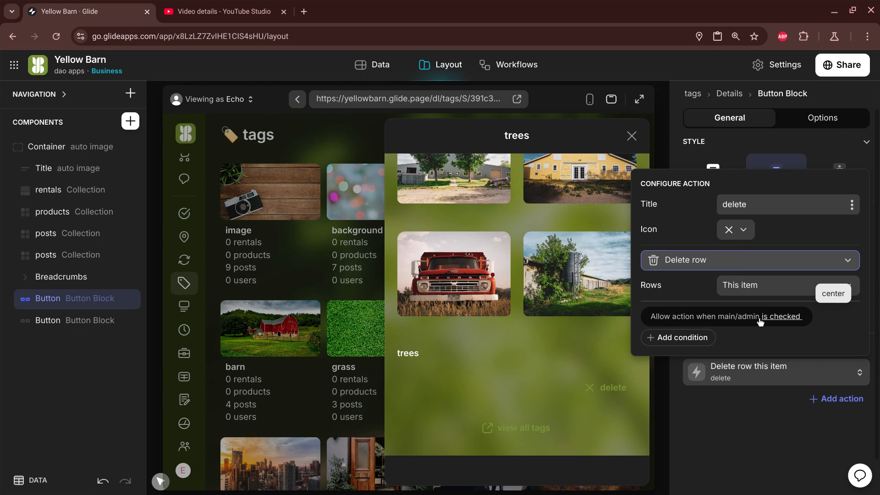
Examine the delete action's admin condition and preview the trees details as a different user before returning to the original user.
{"action": "left_click", "coordinate": [732, 322]}
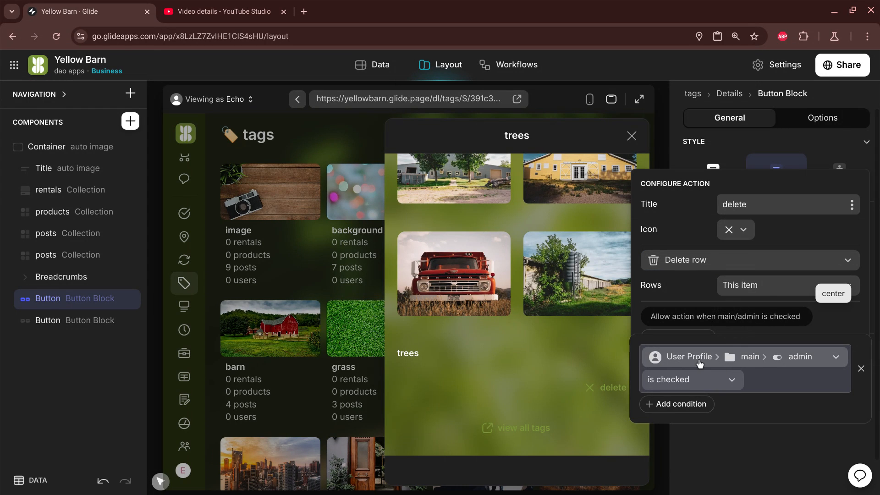
{"action": "left_click", "coordinate": [560, 366]}
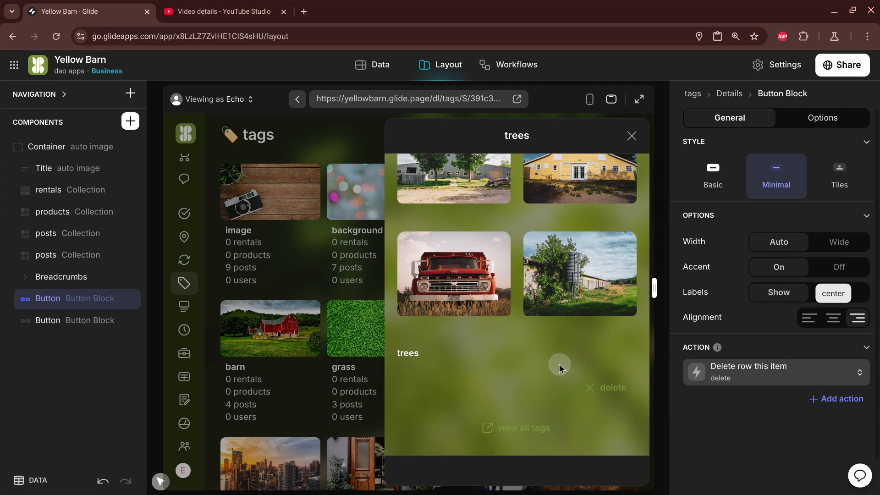
{"action": "left_click", "coordinate": [215, 100]}
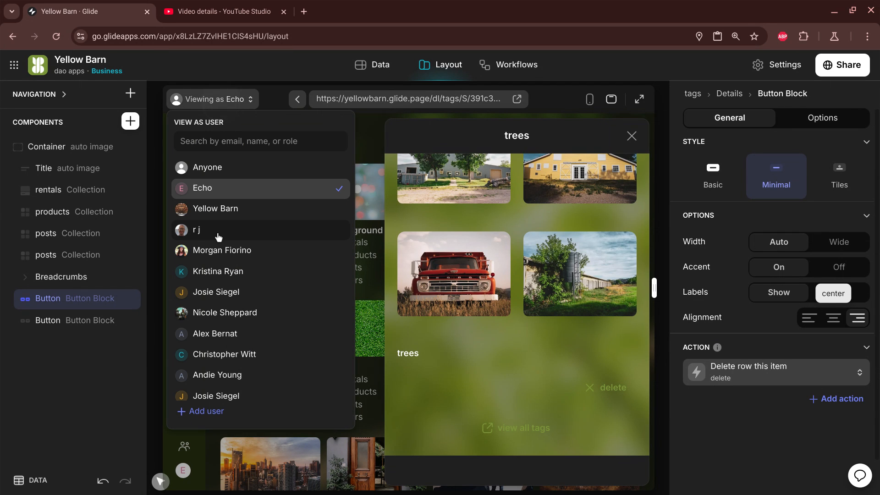
{"action": "left_click", "coordinate": [220, 250]}
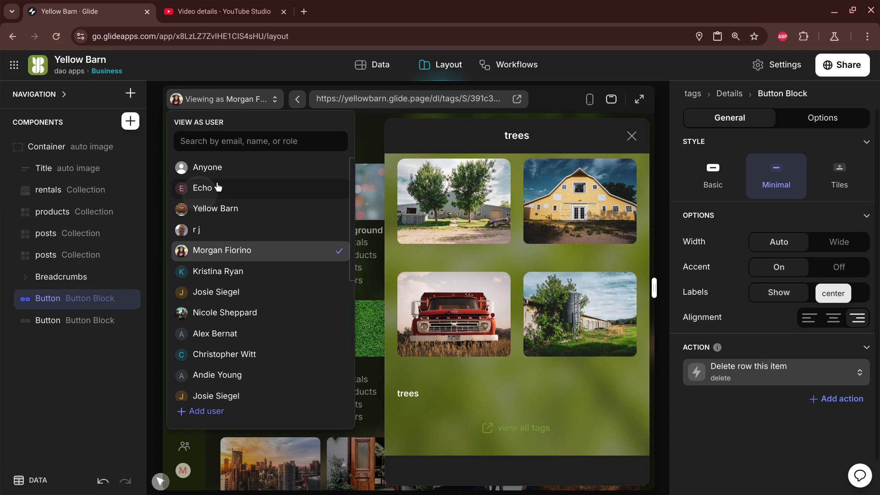
{"action": "left_click", "coordinate": [280, 194]}
{"action": "left_click", "coordinate": [761, 405]}
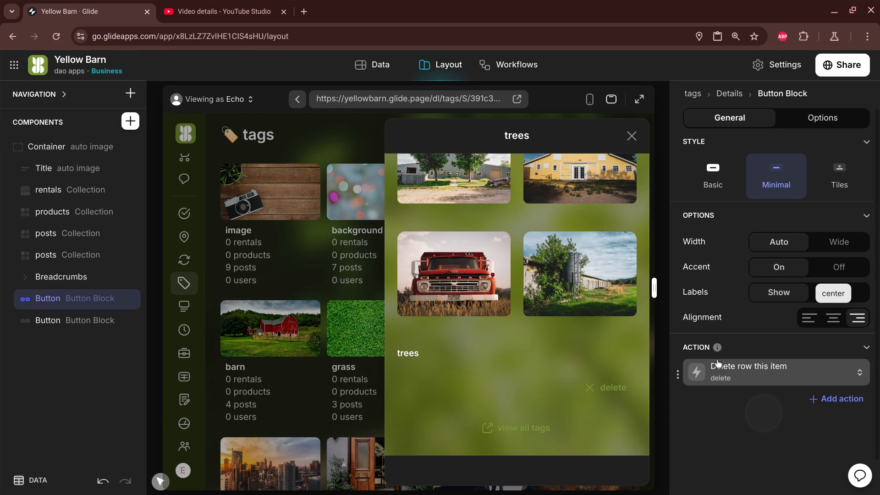
Open the first post in the trees tag's posts collection.
{"action": "scroll", "coordinate": [528, 282], "scroll_direction": "up", "scroll_amount": 6}
{"action": "left_click", "coordinate": [479, 313]}
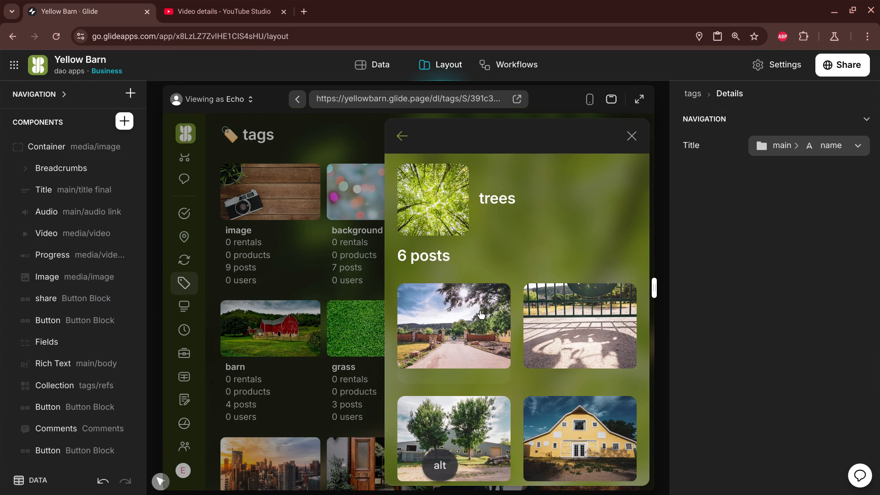
{"action": "key", "text": "alt+Tab"}
{"action": "mouse_move", "coordinate": [642, 494]}
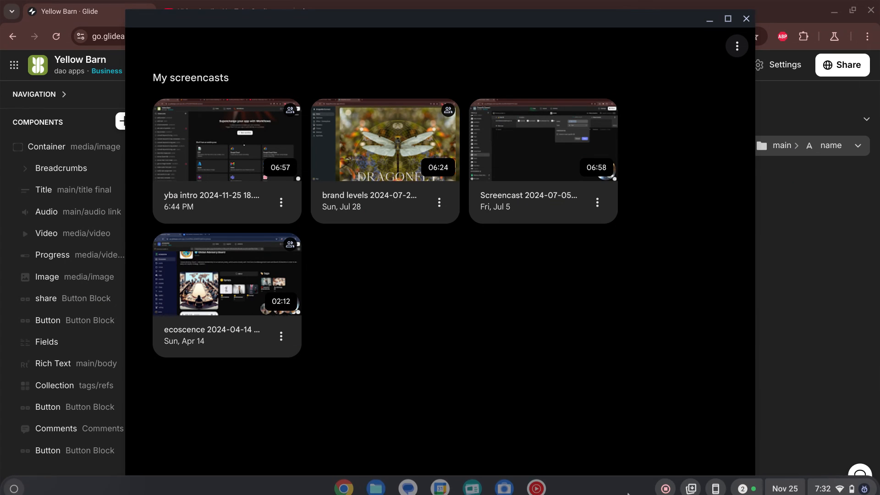